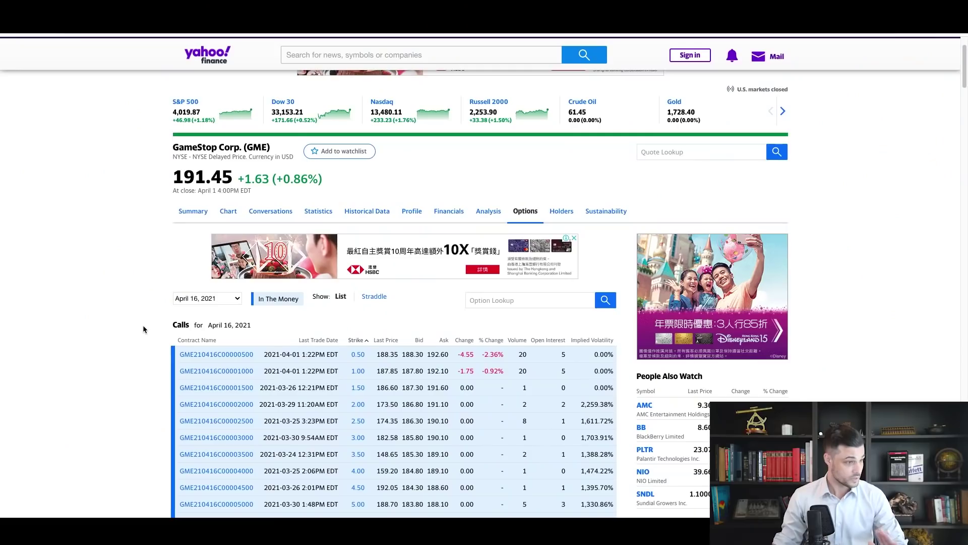
- Open the GME options expiry dropdown, currently set to April 16, 2021
scroll(143, 329, "down", 1)
scroll(143, 330, "down", 2)
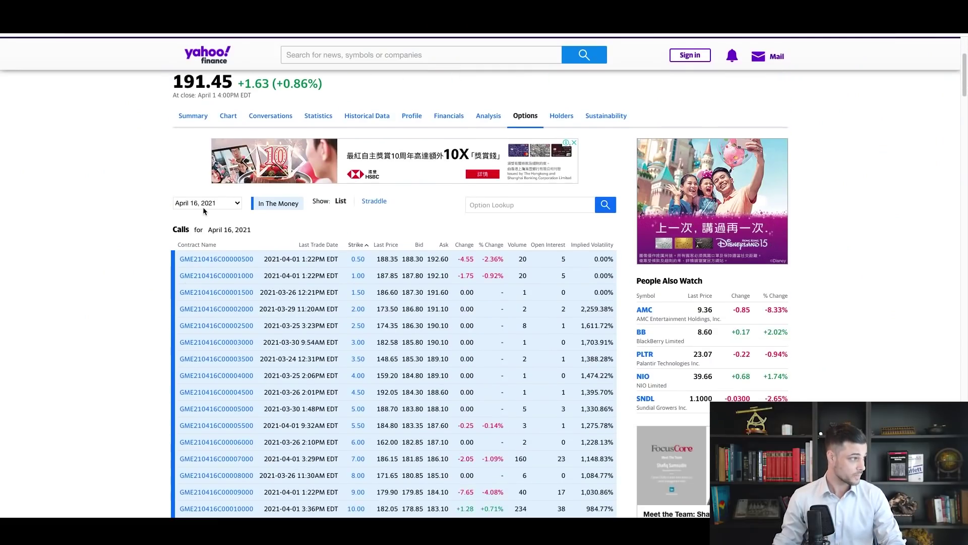
scroll(250, 183, "up", 1)
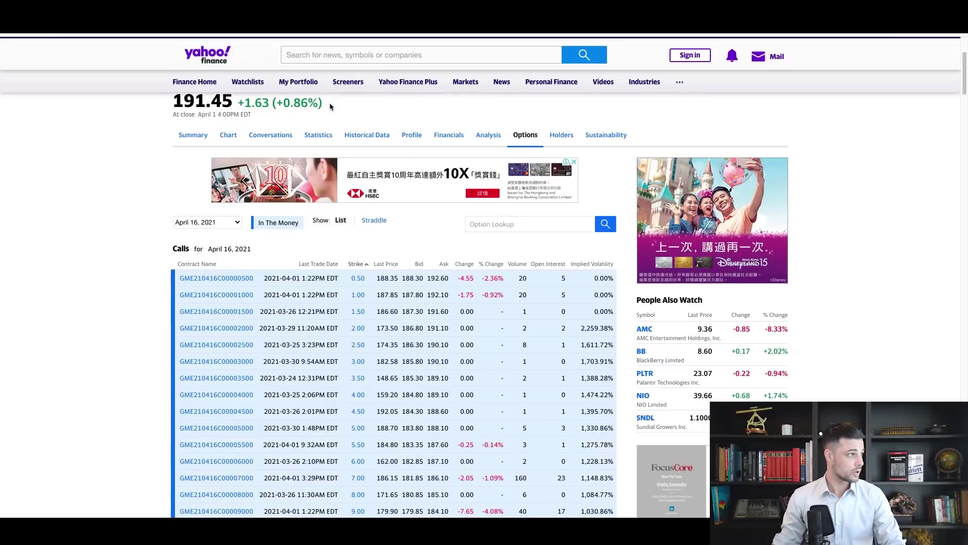
left_click(236, 223)
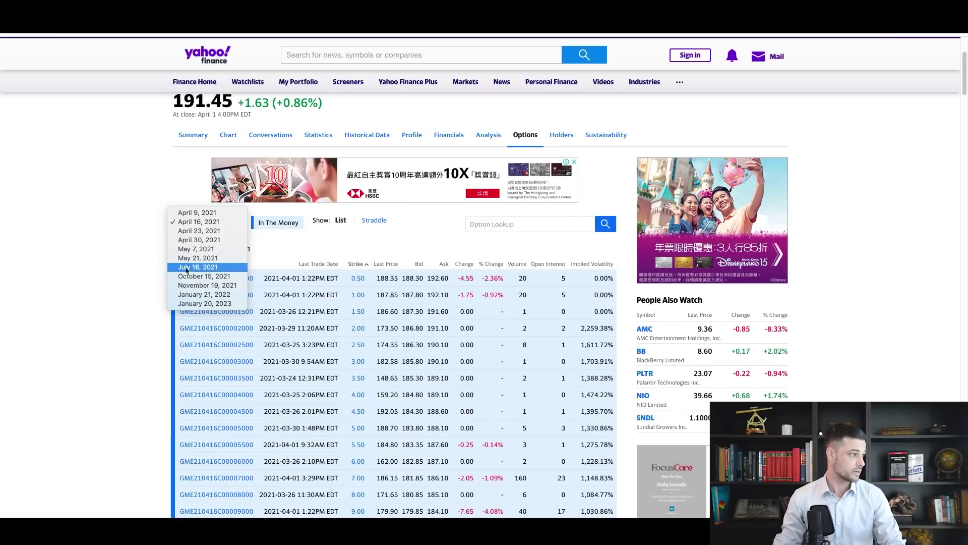
- Review the April 16, 2021 call open interest for the lowest strikes
scroll(120, 260, "down", 2)
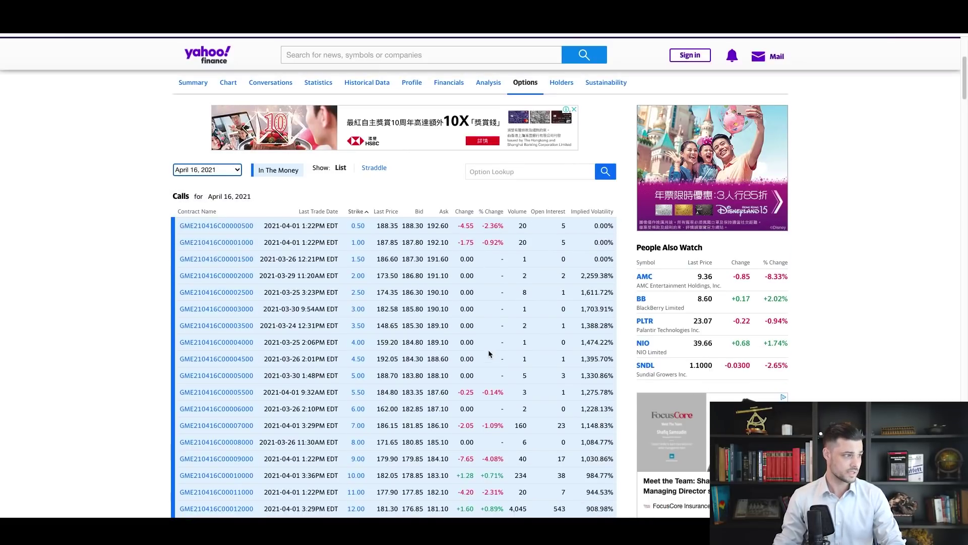
scroll(354, 276, "down", 1)
left_click_drag(542, 212, 600, 298)
left_click(605, 192)
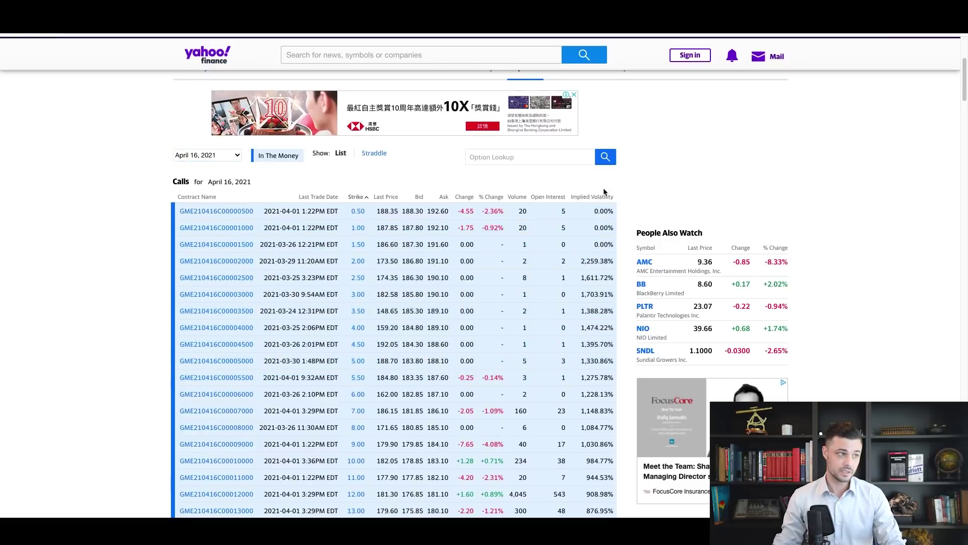
- Scroll the calls down to the 800 strike and check its implied volatility
scroll(532, 315, "down", 6)
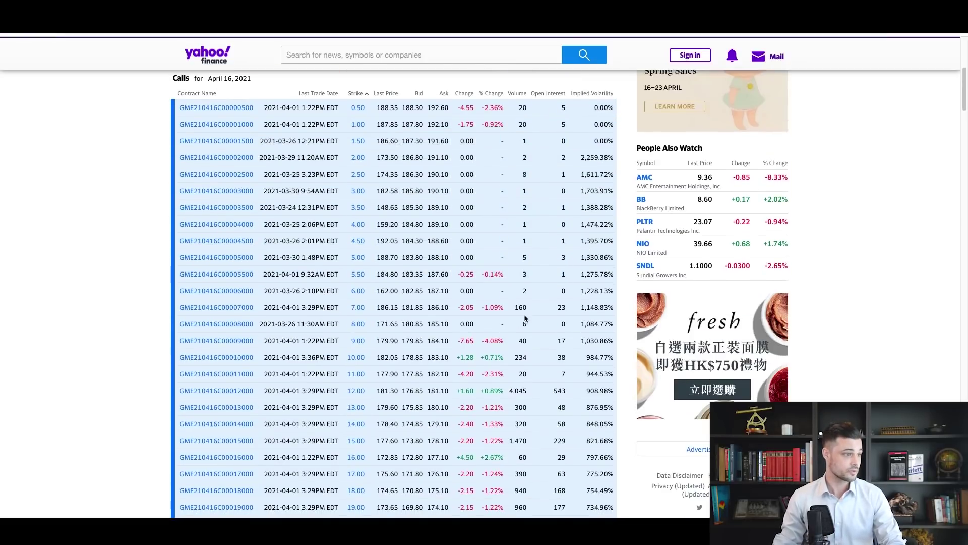
scroll(533, 316, "down", 10)
scroll(536, 313, "down", 10)
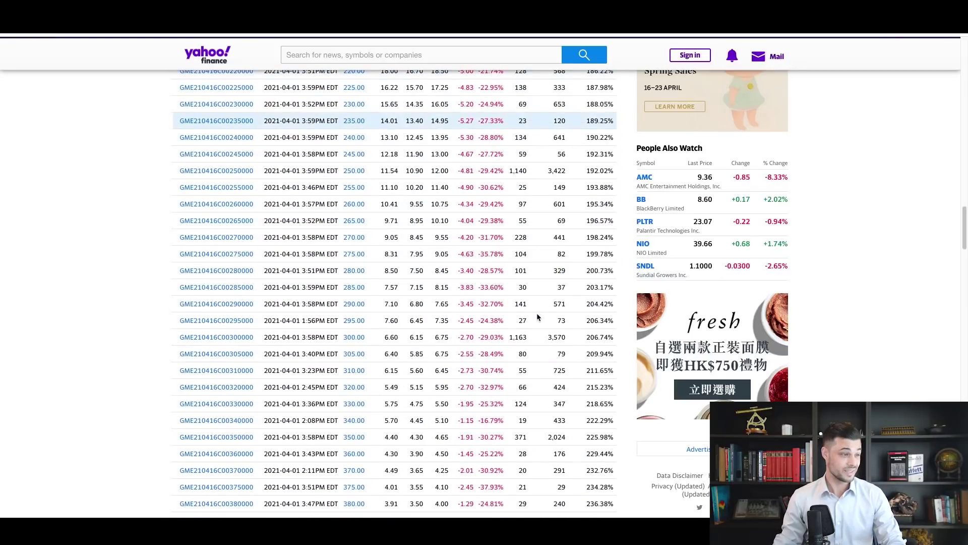
scroll(546, 326, "down", 8)
scroll(444, 310, "up", 2)
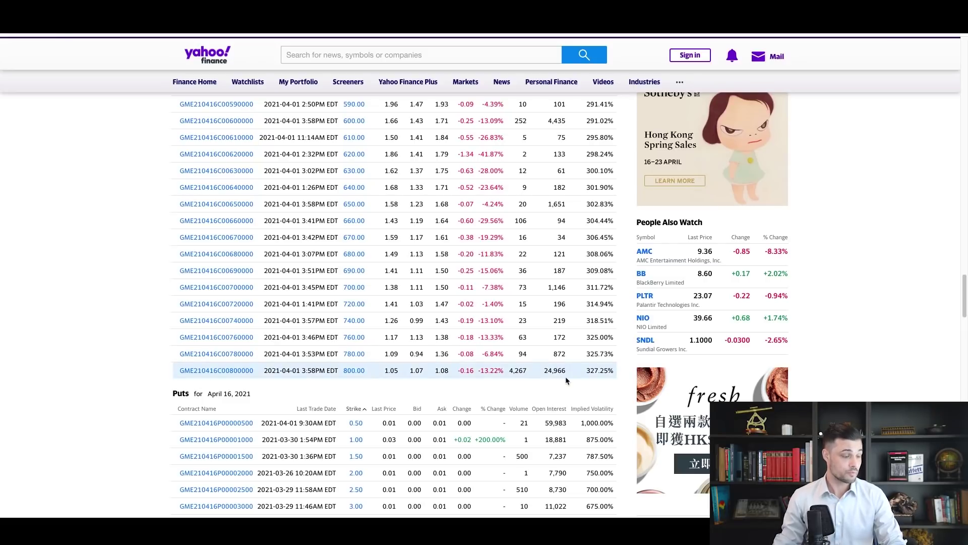
left_click_drag(589, 372, 606, 371)
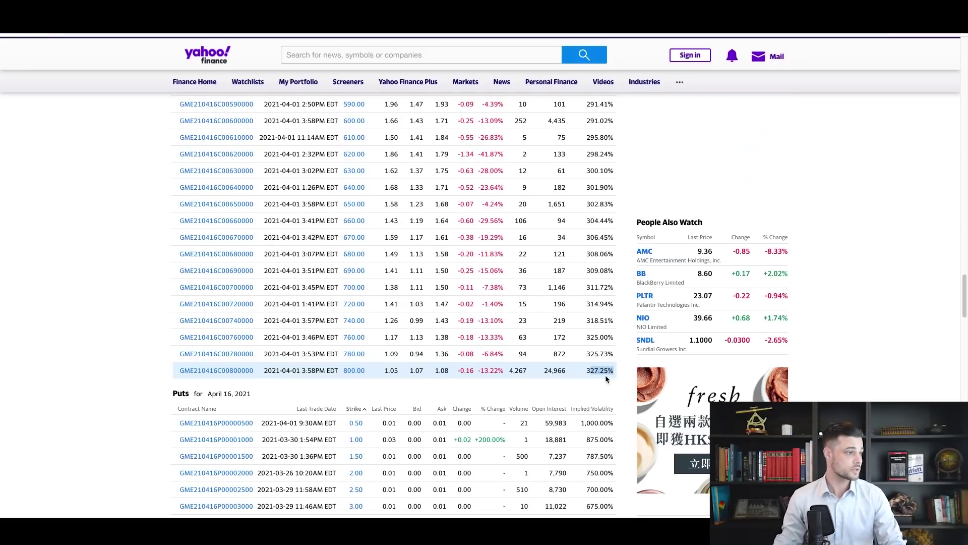
scroll(605, 375, "up", 4)
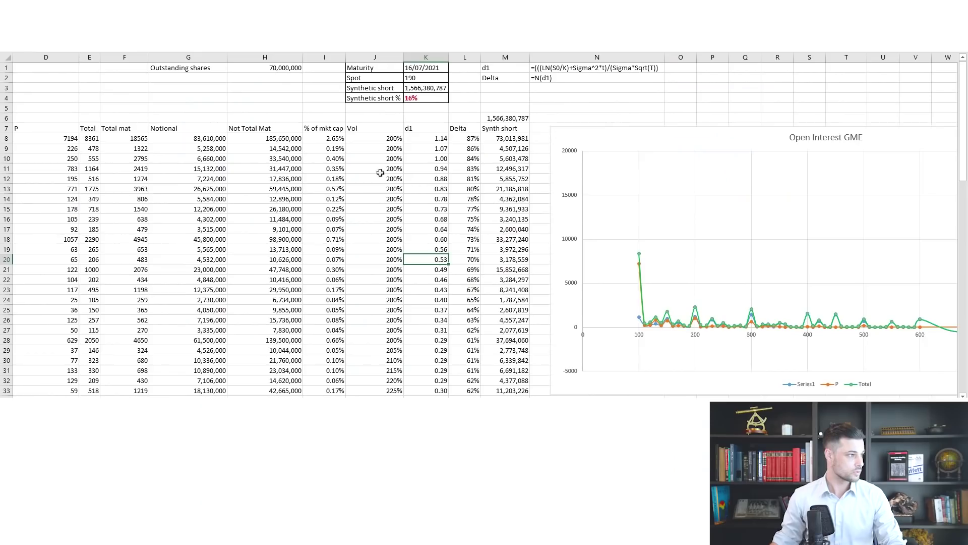
left_click(125, 159)
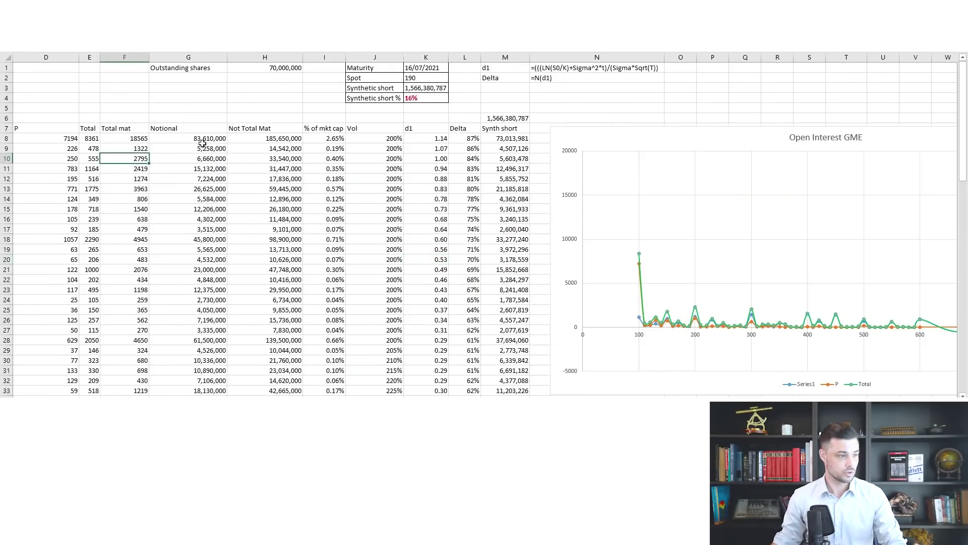
left_click(361, 147)
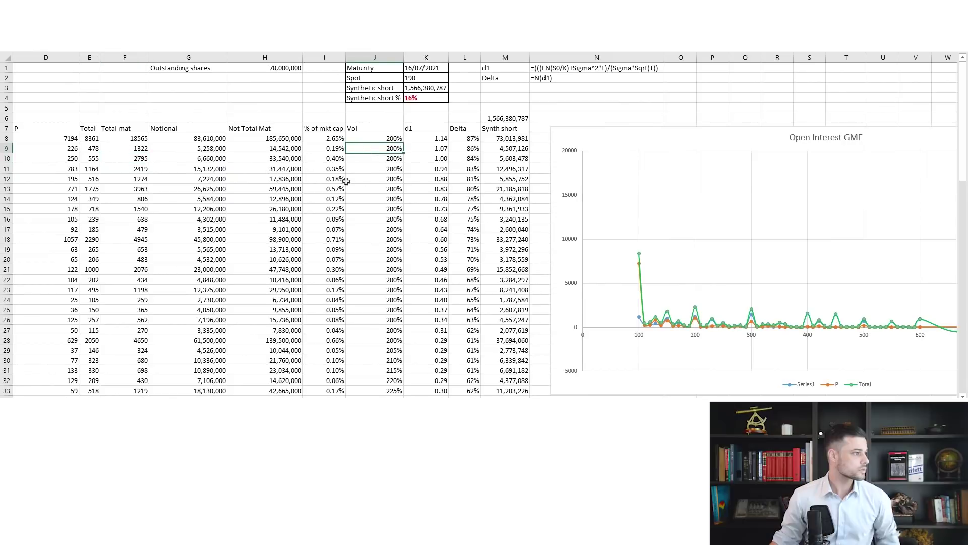
left_click_drag(122, 137, 3, 137)
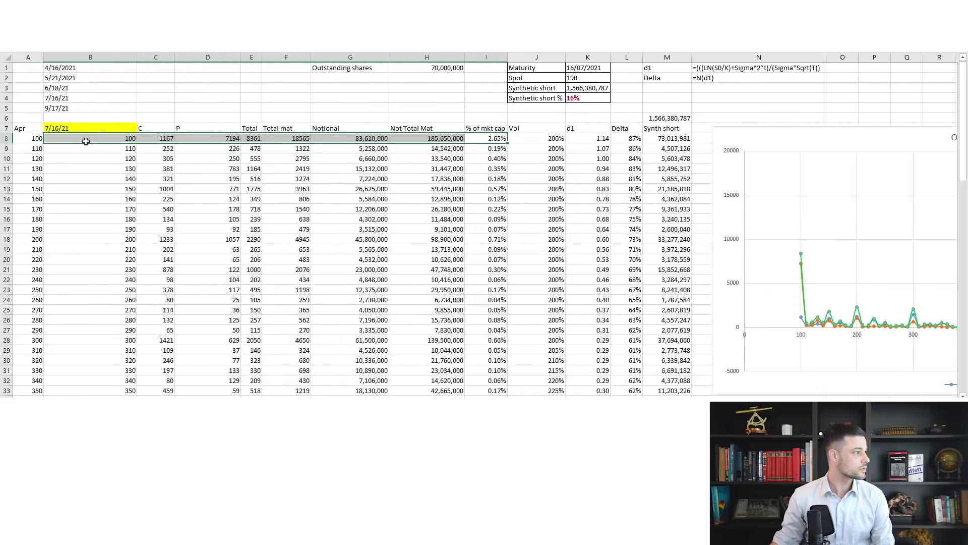
left_click(302, 138)
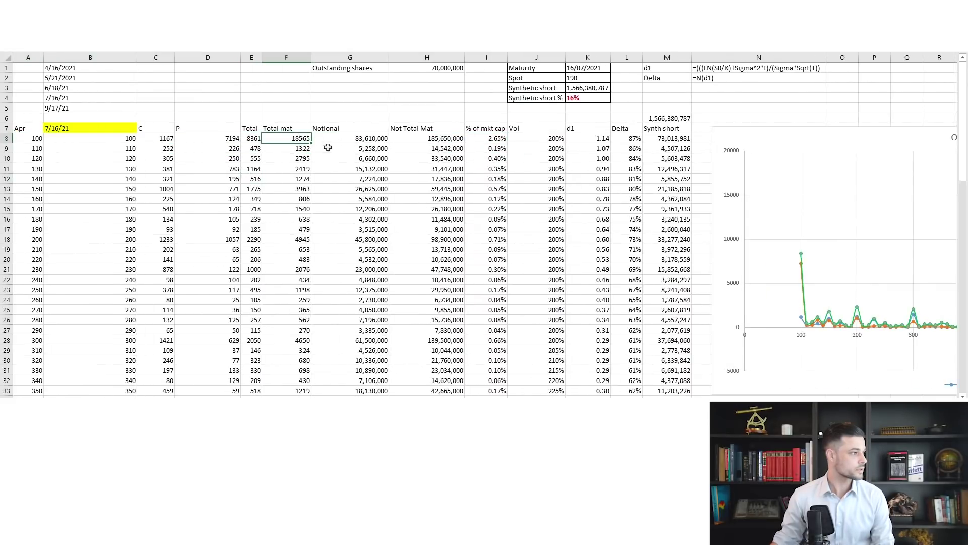
left_click(361, 138)
left_click(419, 140)
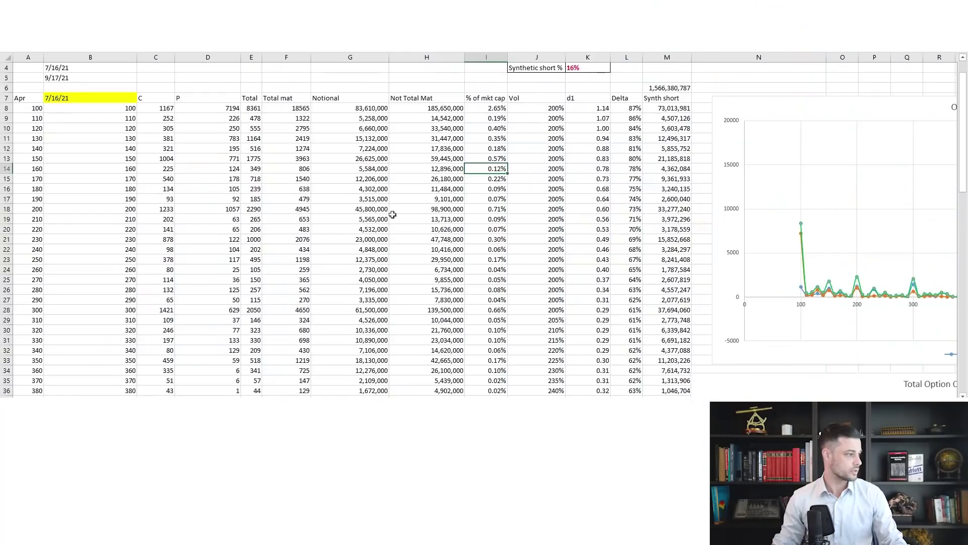
scroll(392, 214, "down", 7)
left_click(124, 119)
left_click(124, 98)
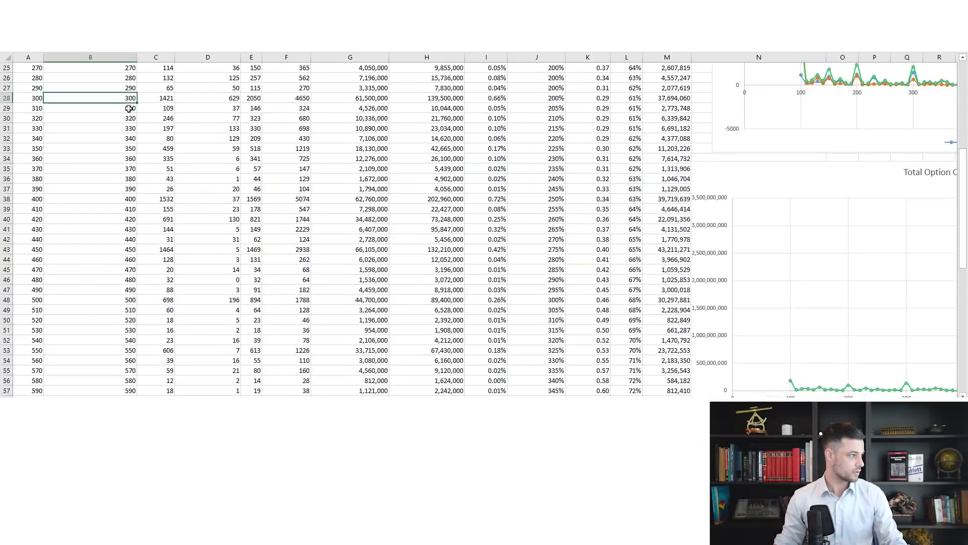
scroll(140, 123, "down", 2)
scroll(139, 132, "up", 4)
left_click(117, 199)
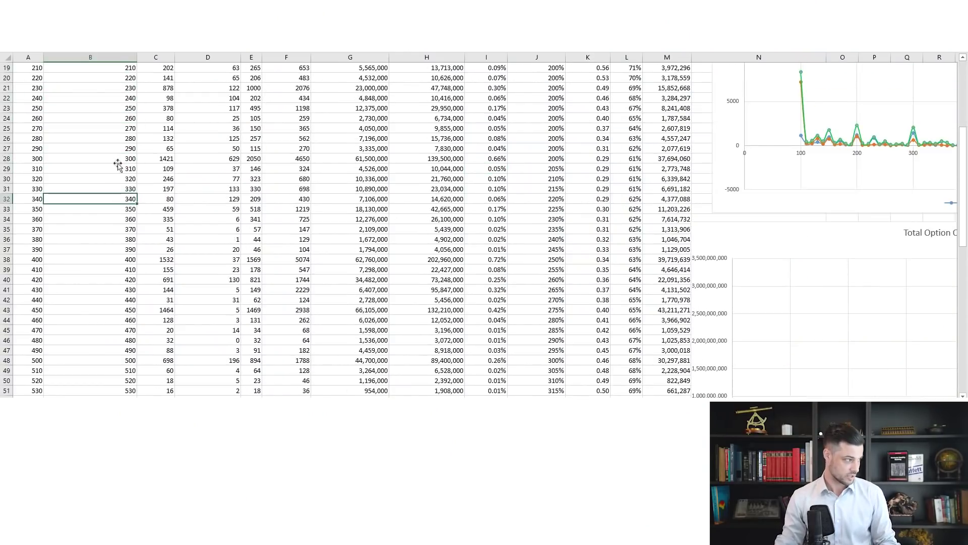
left_click(121, 167)
left_click(125, 191)
left_click(123, 166)
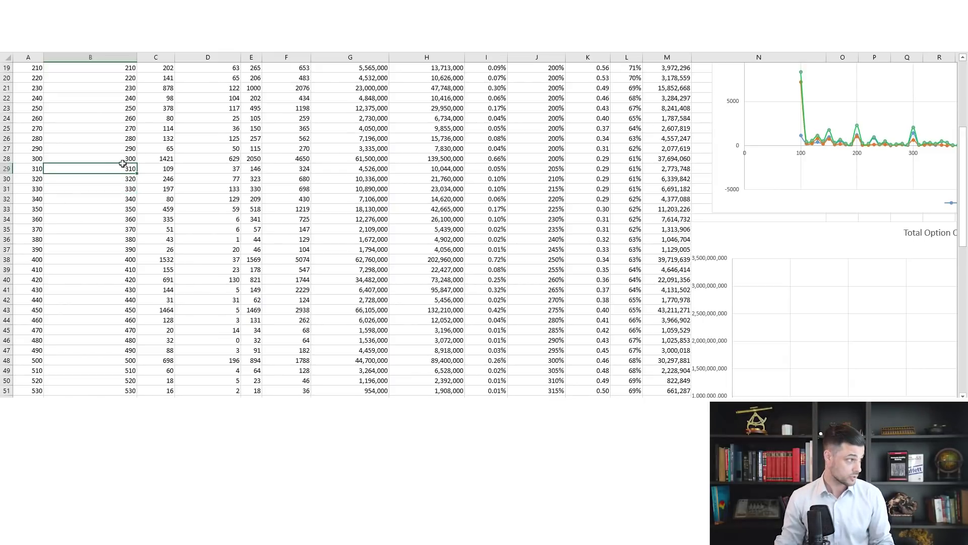
scroll(122, 164, "up", 5)
left_click_drag(114, 106, 110, 272)
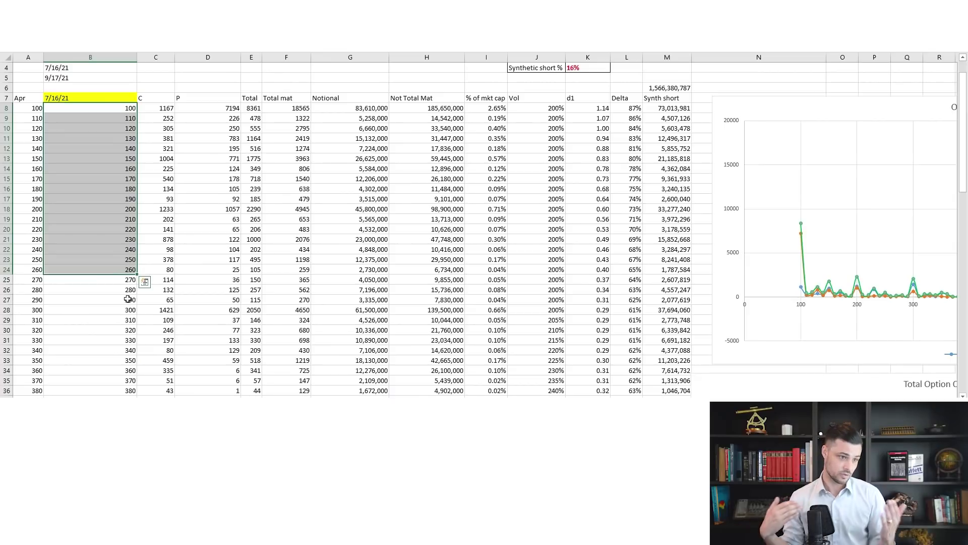
left_click(106, 219)
left_click_drag(99, 190, 303, 199)
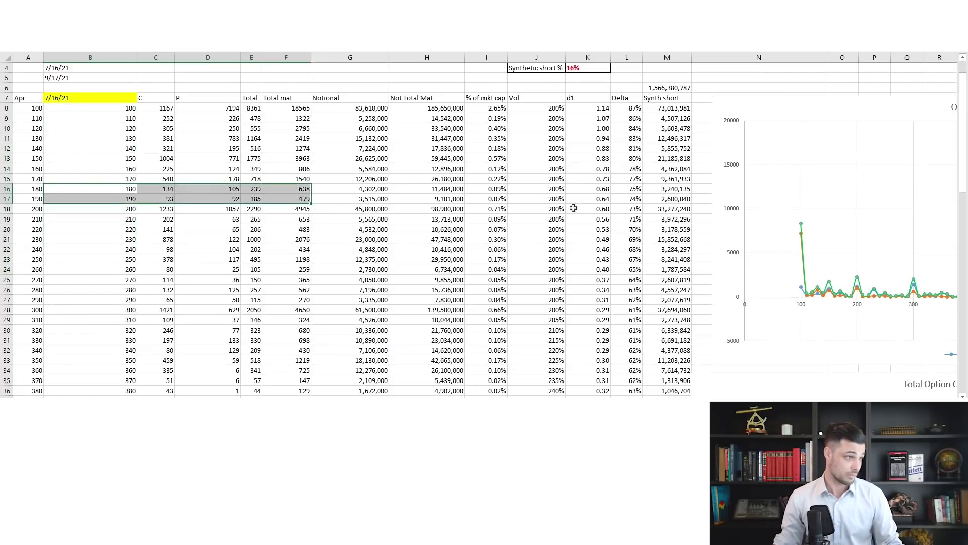
scroll(595, 211, "up", 1)
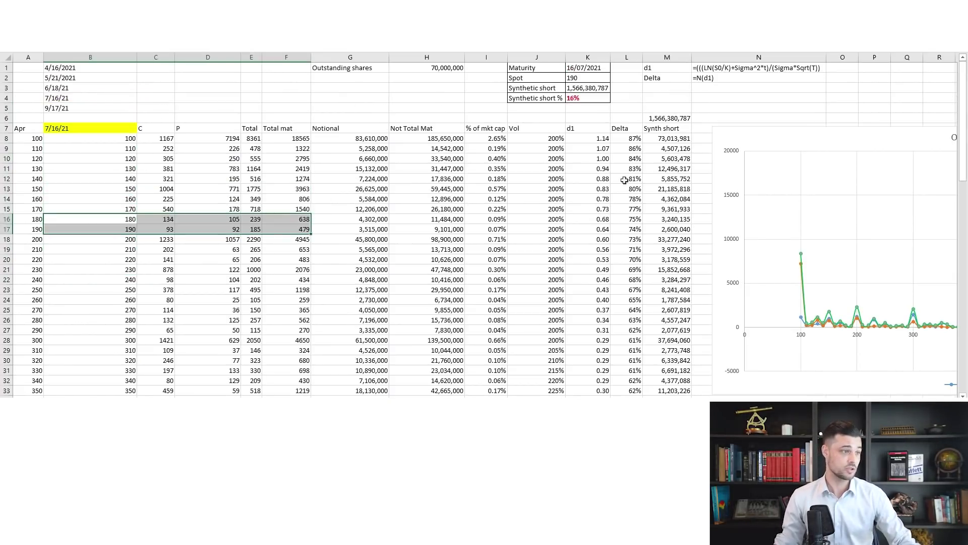
left_click(595, 140)
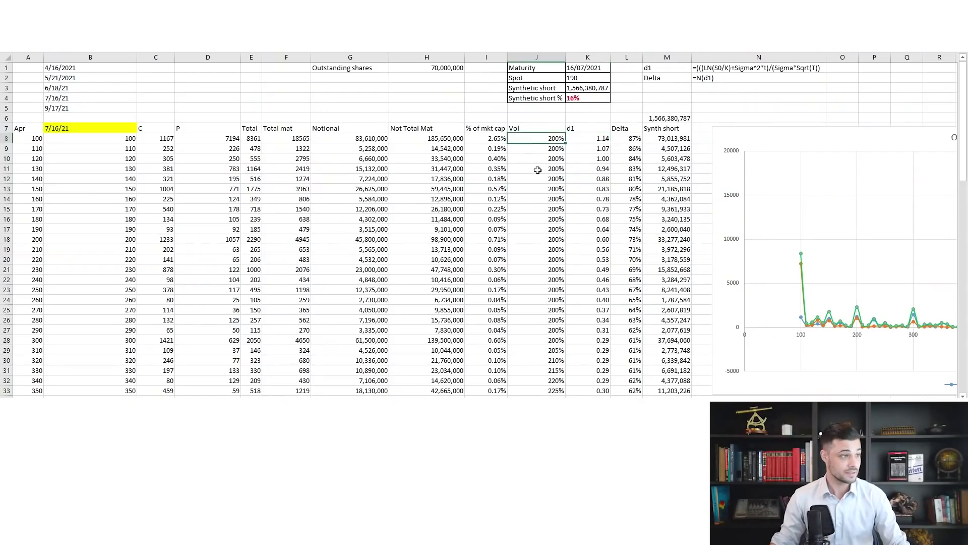
left_click(585, 139)
double_click(585, 139)
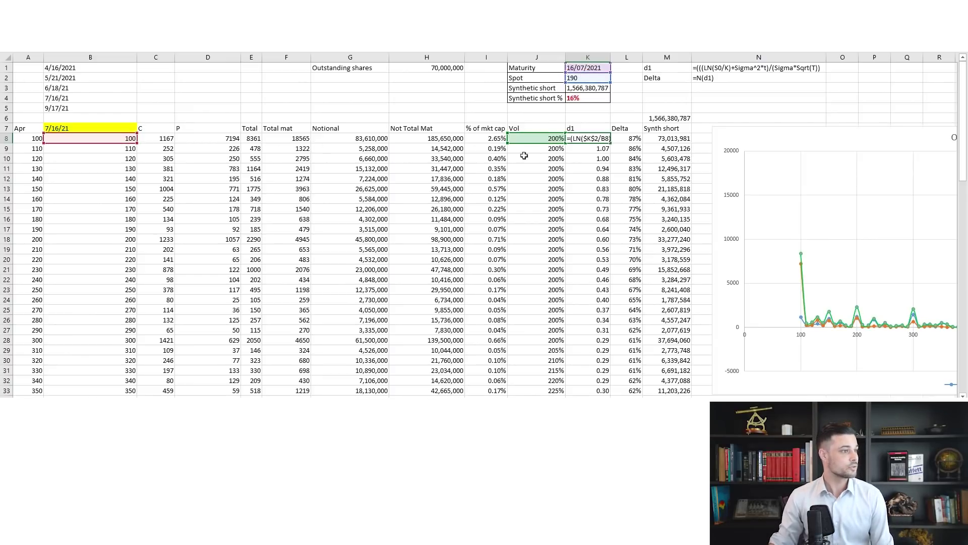
left_click(745, 69)
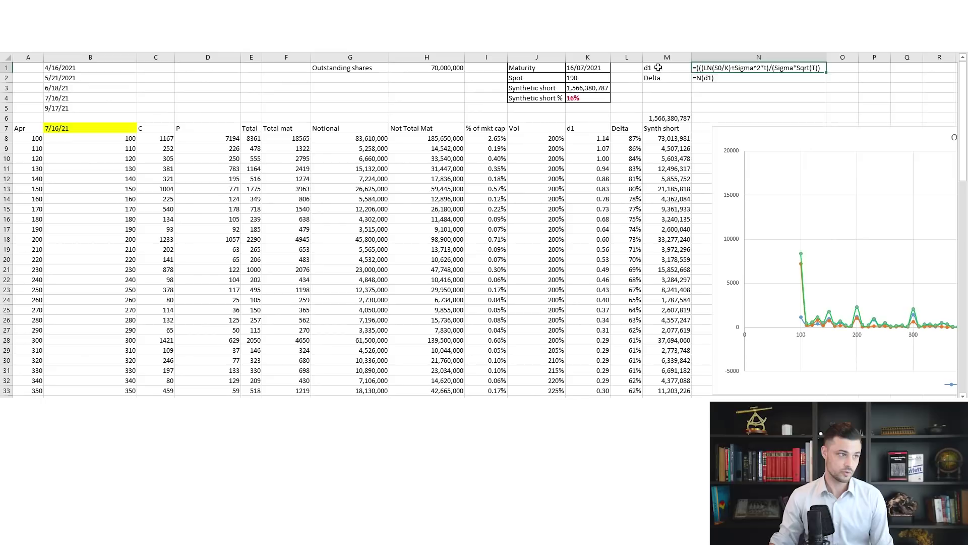
key("Down")
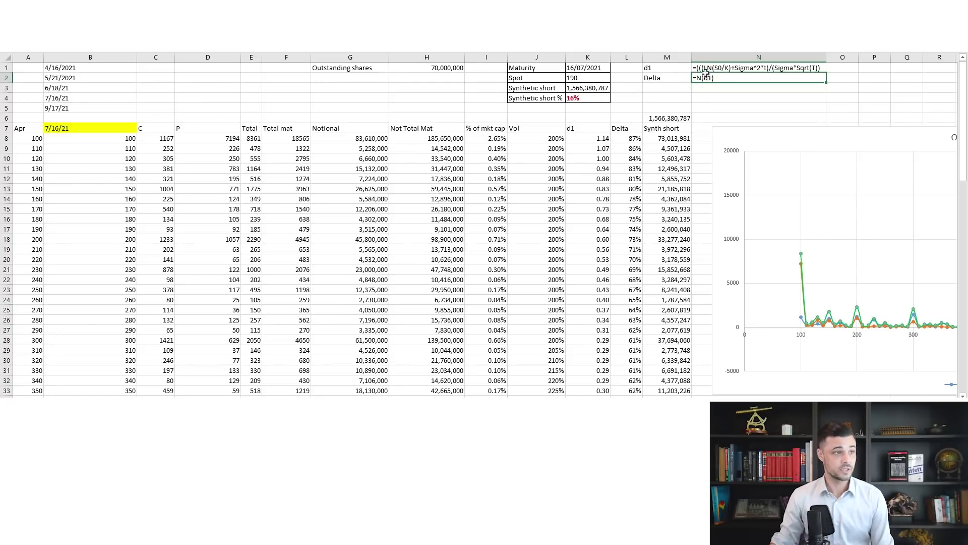
left_click(706, 71)
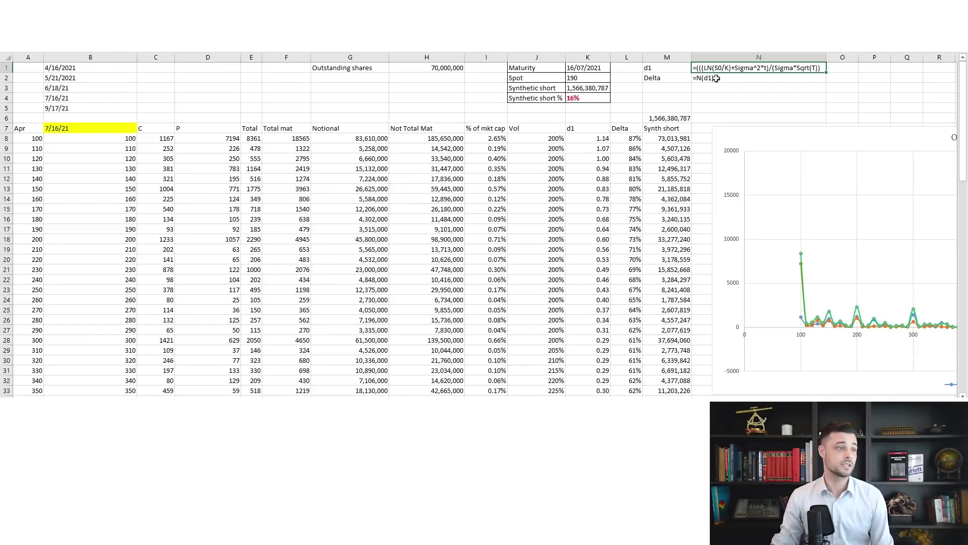
left_click(606, 138)
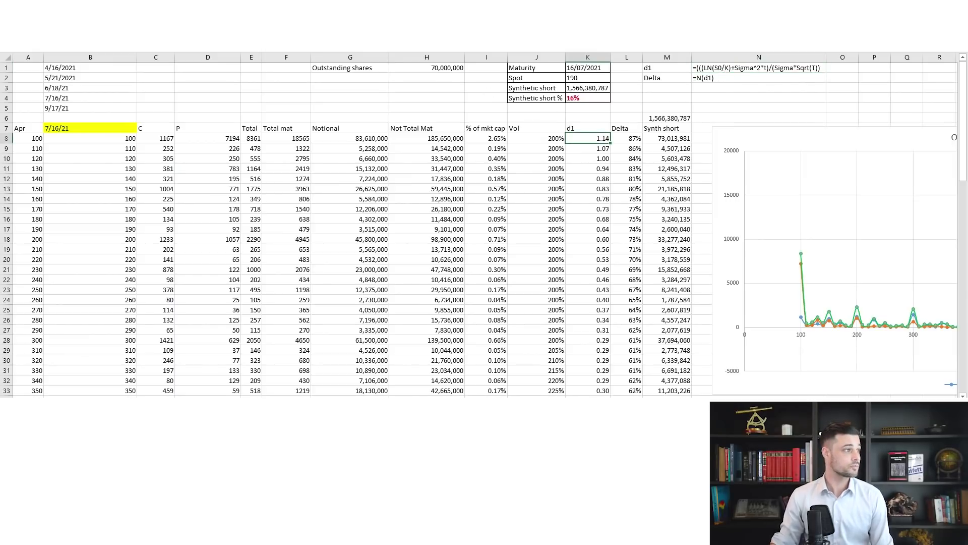
double_click(606, 139)
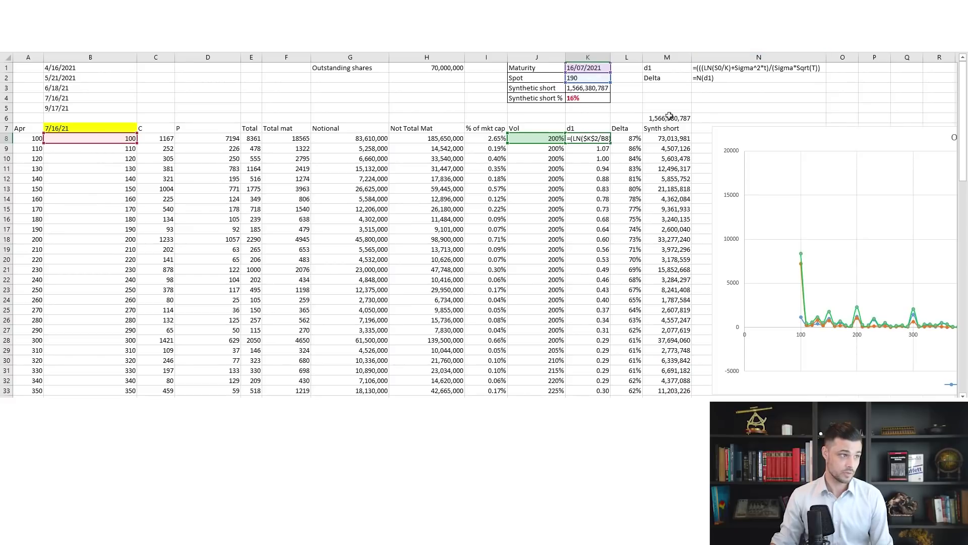
left_click(595, 186)
left_click(605, 139)
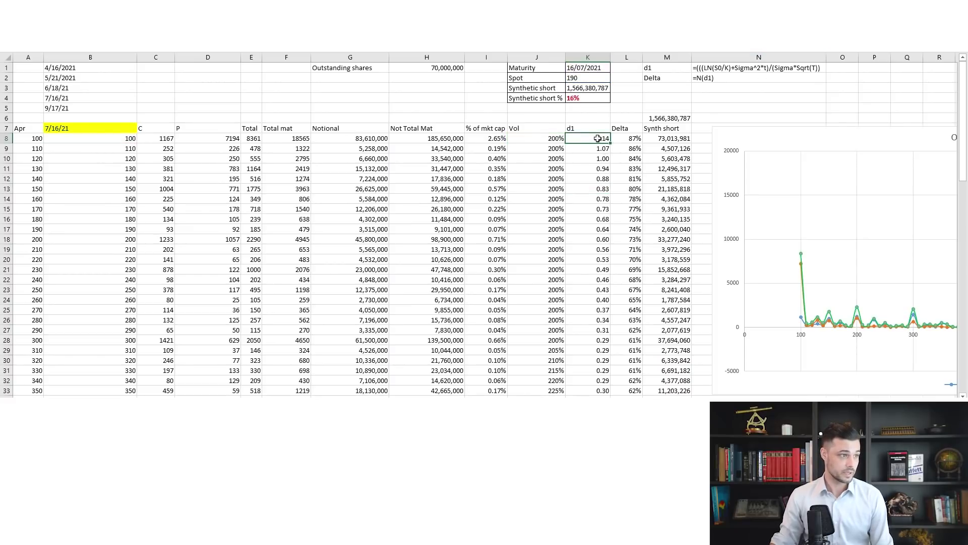
left_click(625, 141)
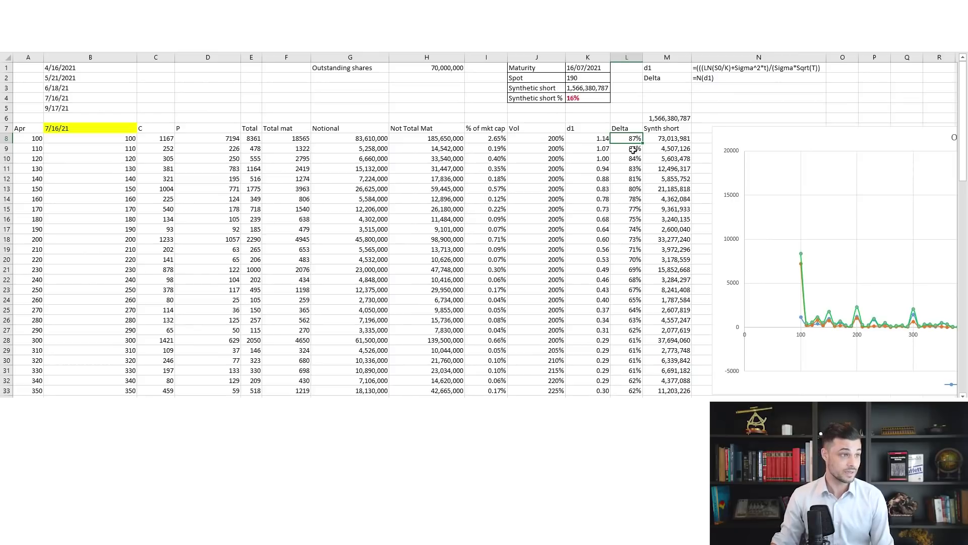
left_click(126, 139)
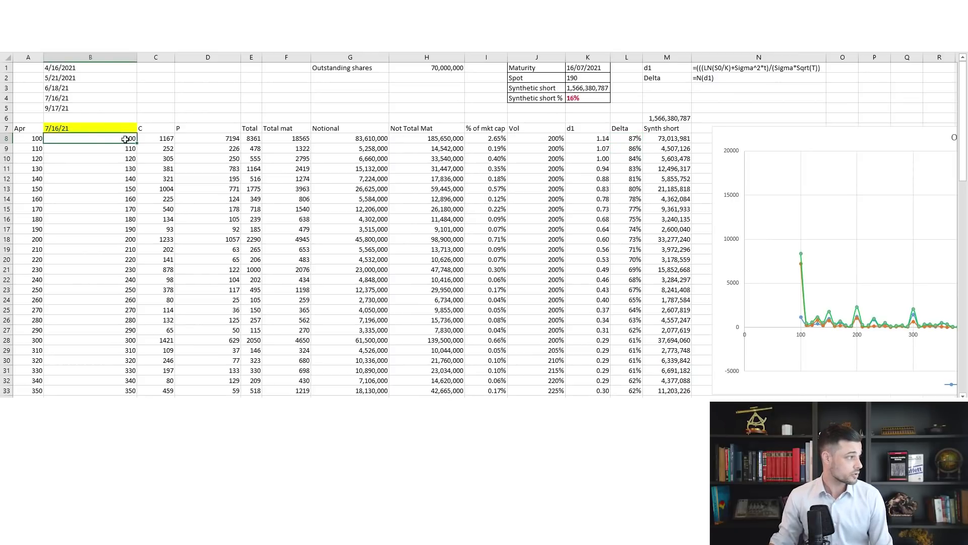
- Link expiry cell B7 to the 4/16/2021 date in B1 with =B1
left_click(76, 125)
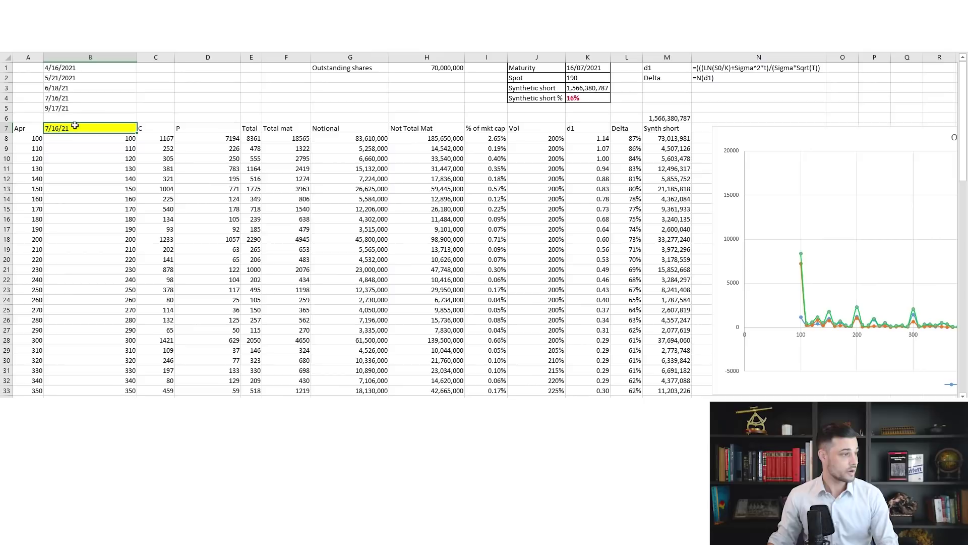
type("=")
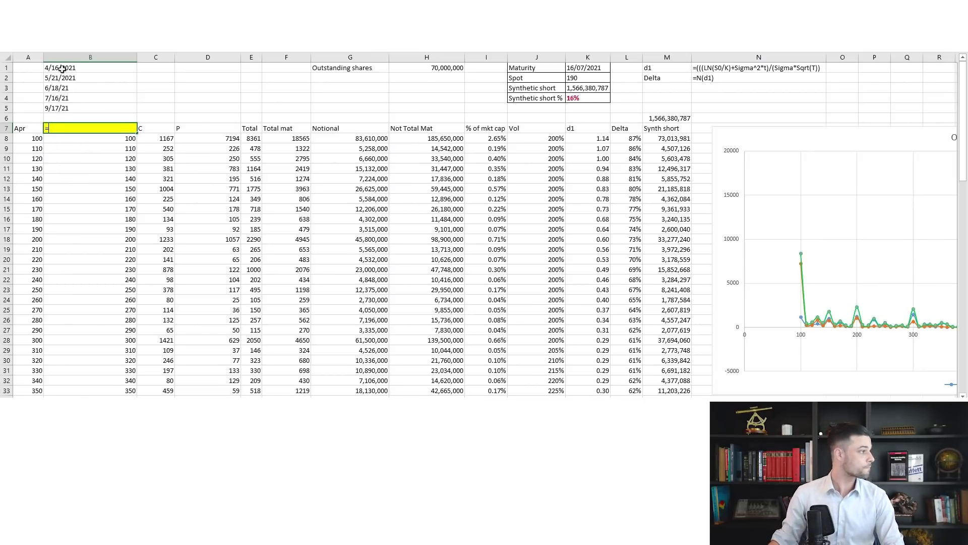
left_click(62, 69)
key("Return")
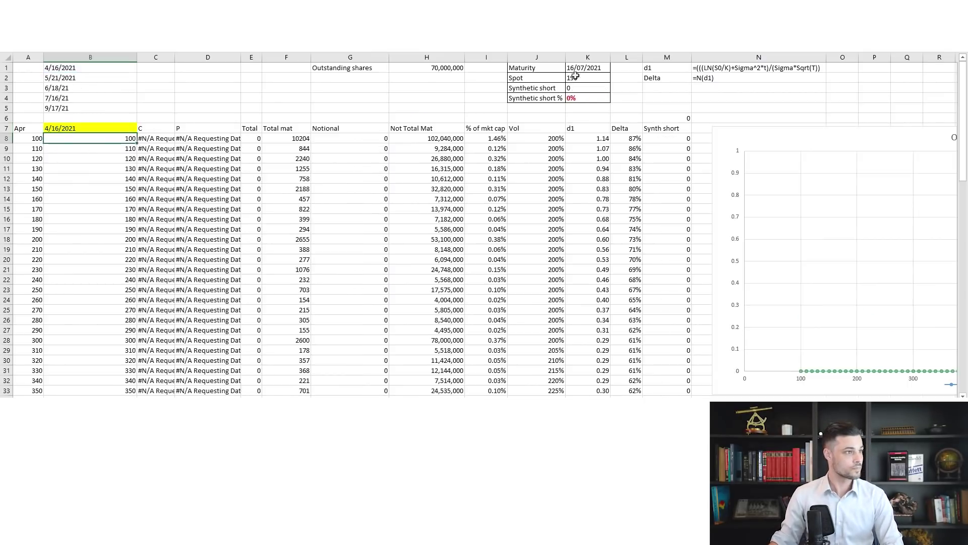
- Set the maturity date in K1 to 16/04/2021 and check the 110-strike delta
left_click(575, 68)
type("16")
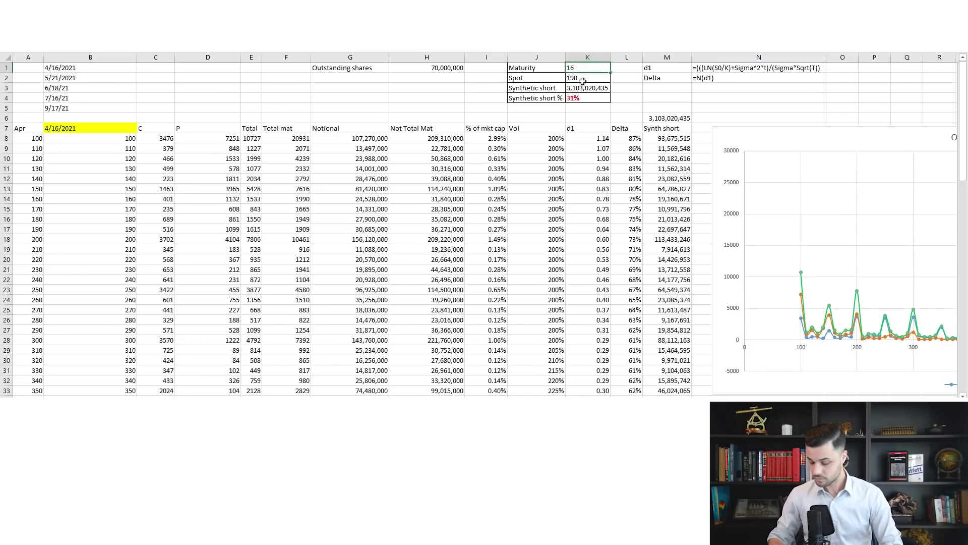
type("/04/2021")
key("Return")
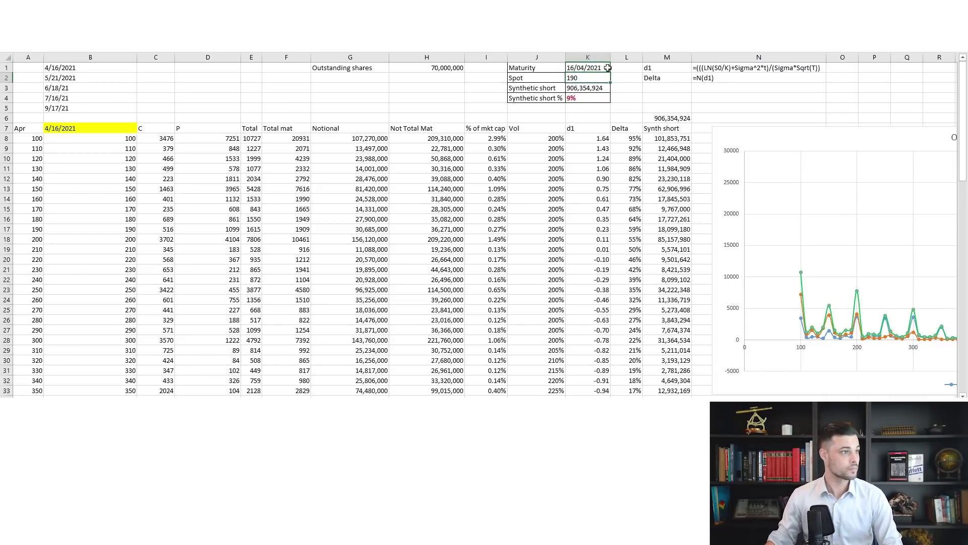
left_click(634, 147)
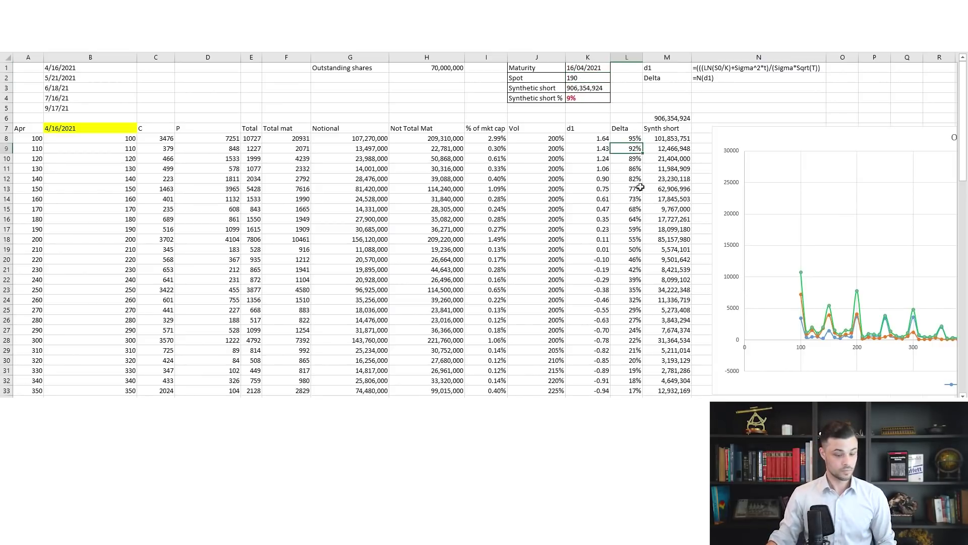
left_click(115, 139)
left_click(628, 136)
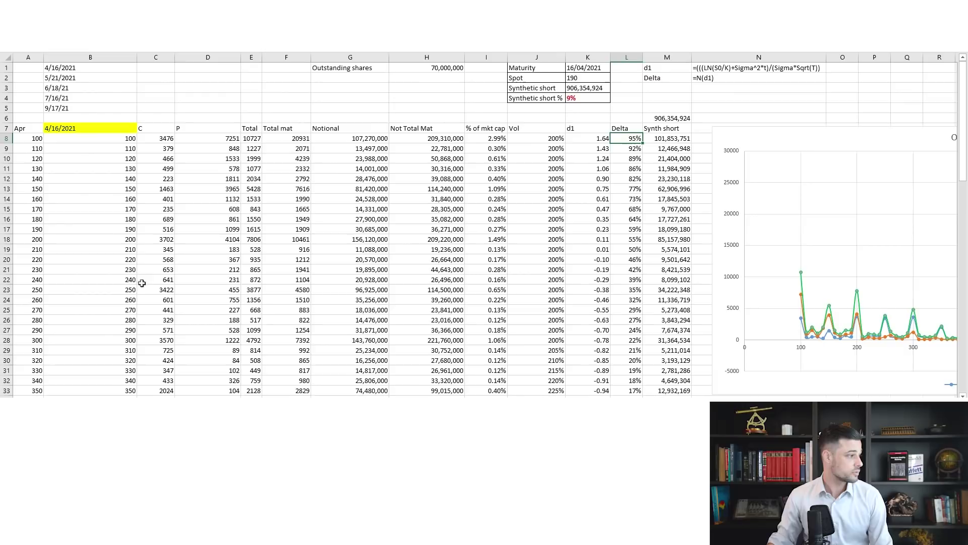
left_click_drag(109, 239, 449, 240)
left_click_drag(566, 237, 631, 238)
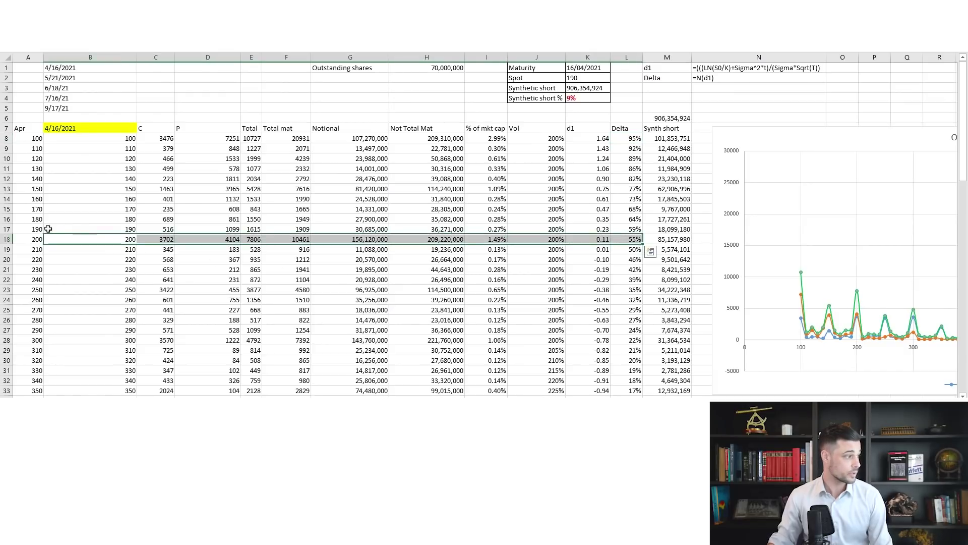
left_click_drag(51, 229, 560, 230)
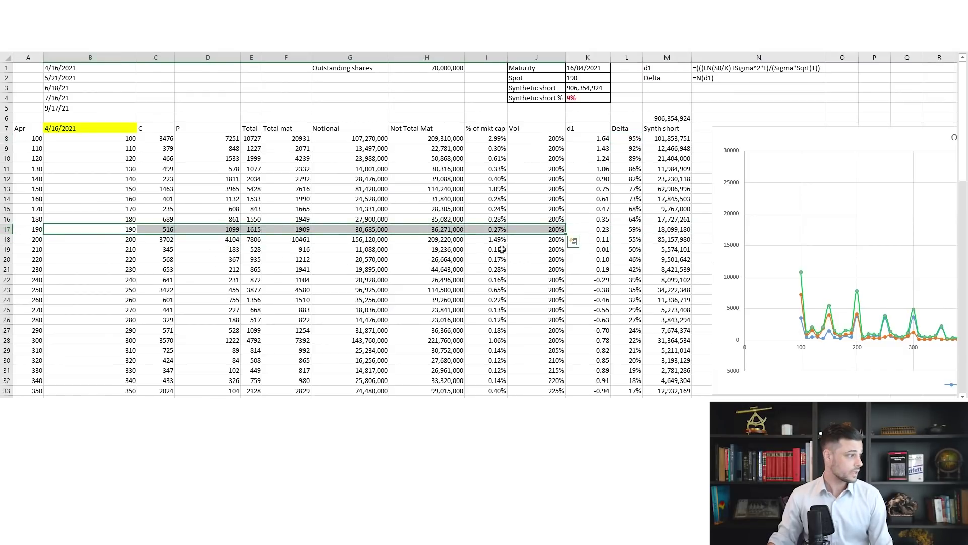
left_click(125, 257)
left_click_drag(119, 239, 656, 240)
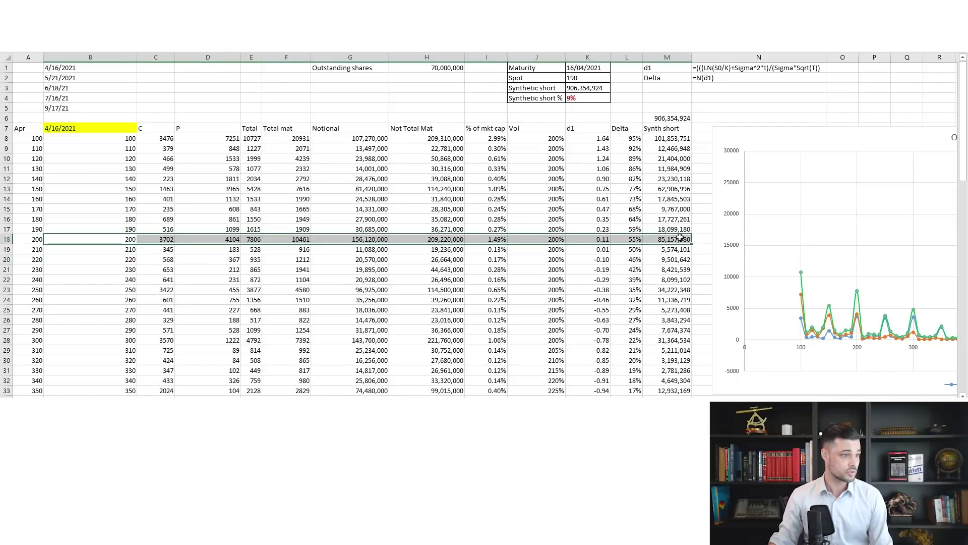
left_click(635, 243)
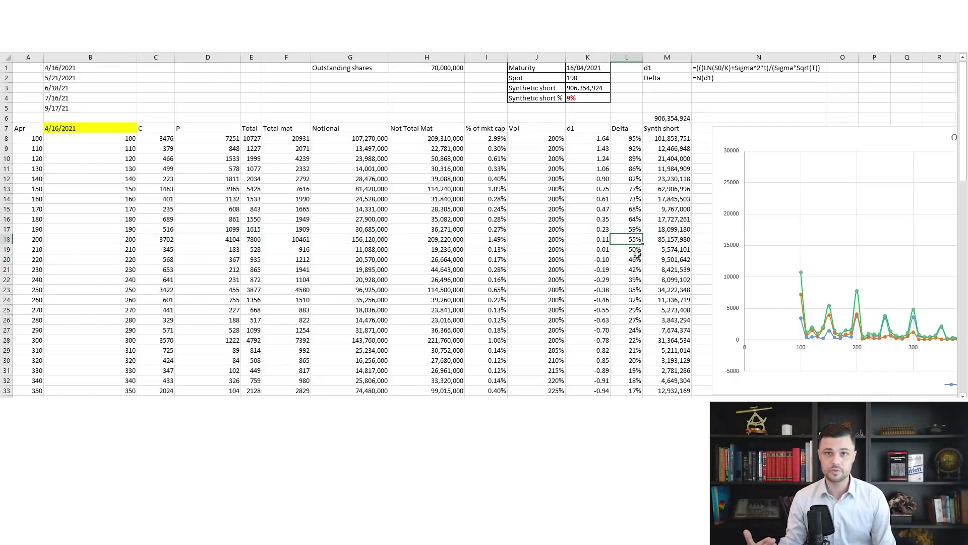
scroll(635, 258, "down", 14)
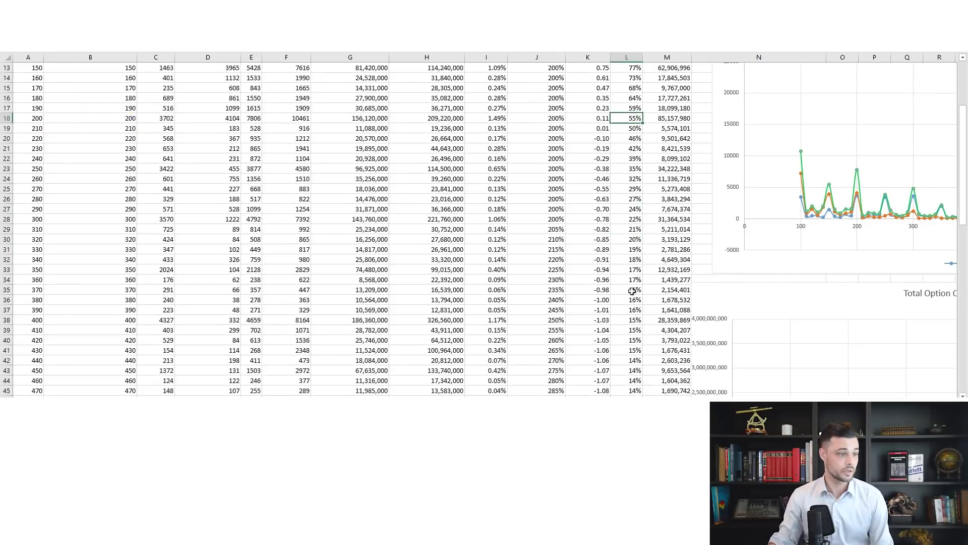
left_click(632, 239)
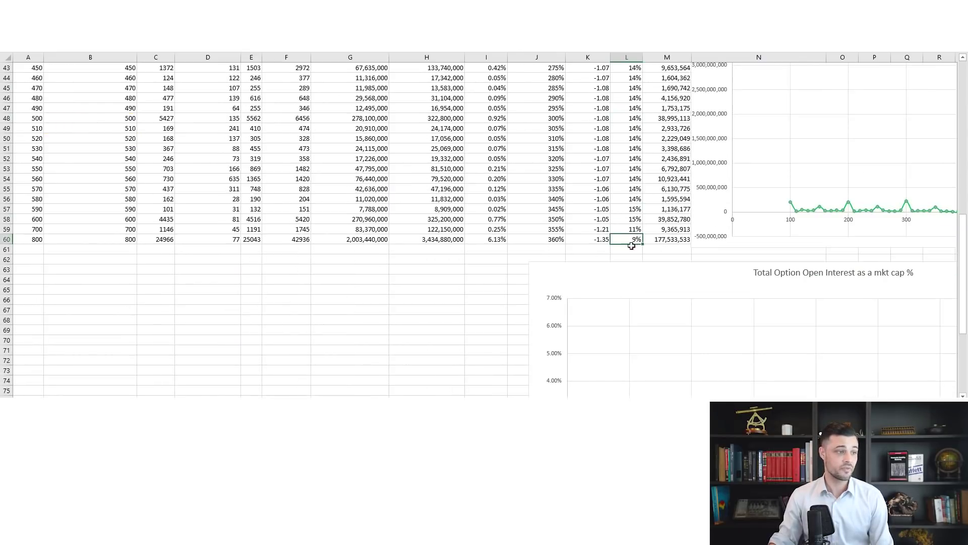
left_click(634, 219)
left_click(632, 239)
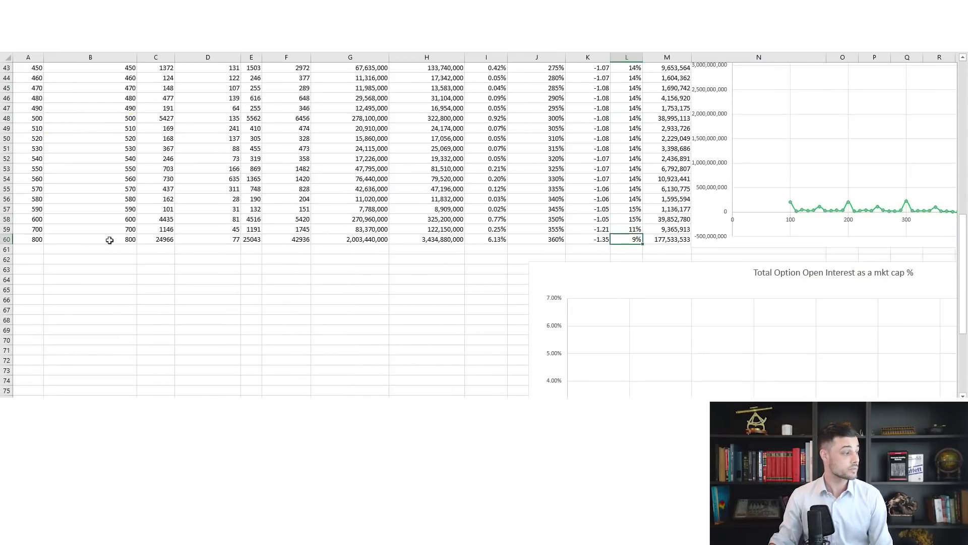
left_click_drag(110, 241, 638, 244)
left_click(637, 242)
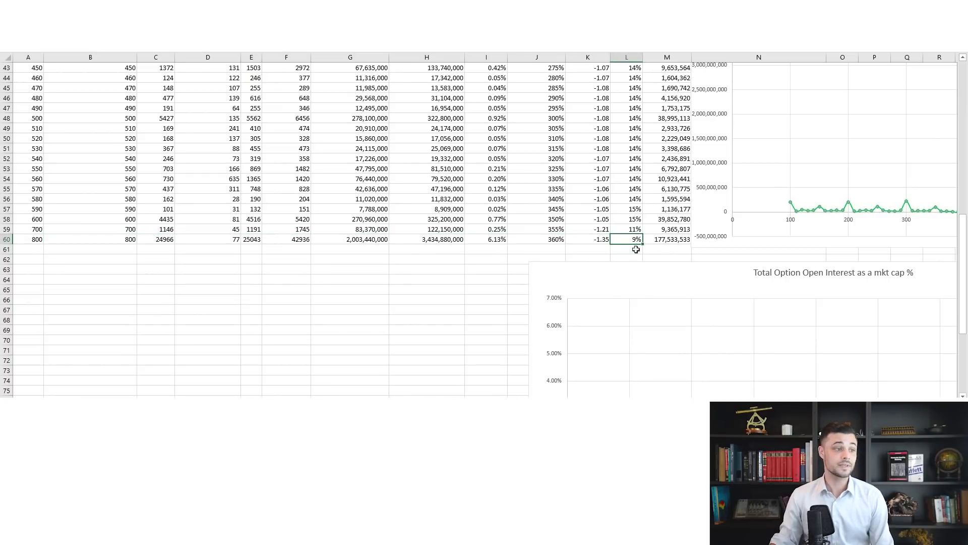
left_click(444, 241)
left_click(449, 255)
left_click(435, 240)
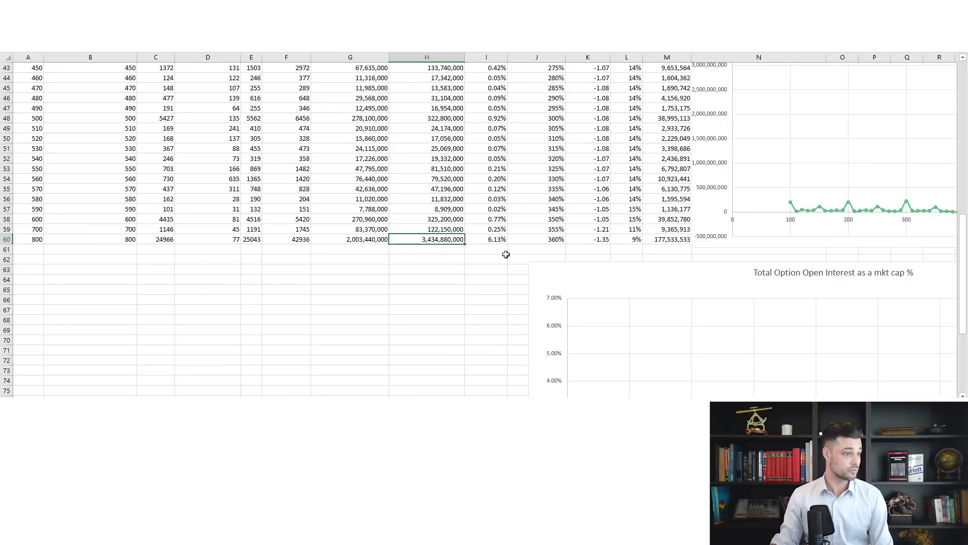
left_click(676, 241)
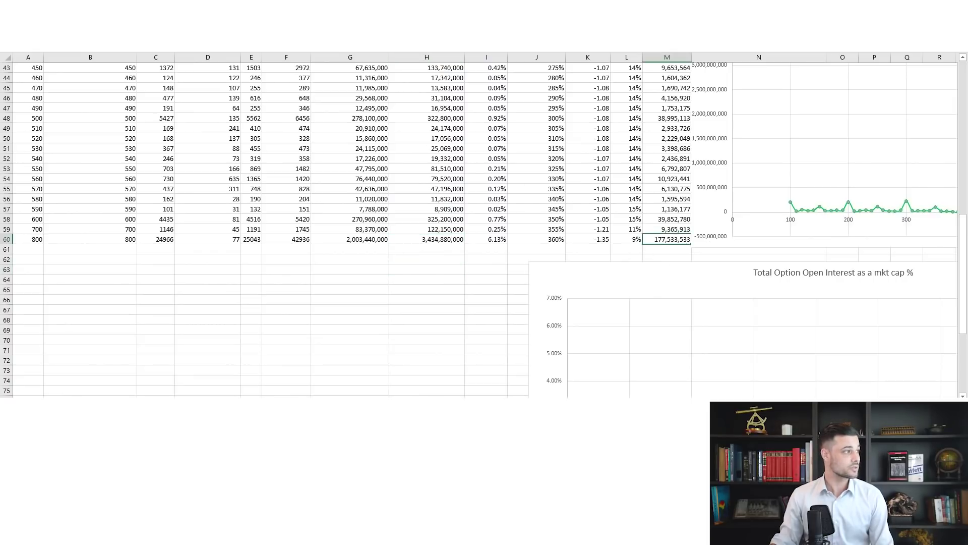
key("F2")
key("Return")
key("Up")
key("Left")
scroll(647, 252, "up", 1)
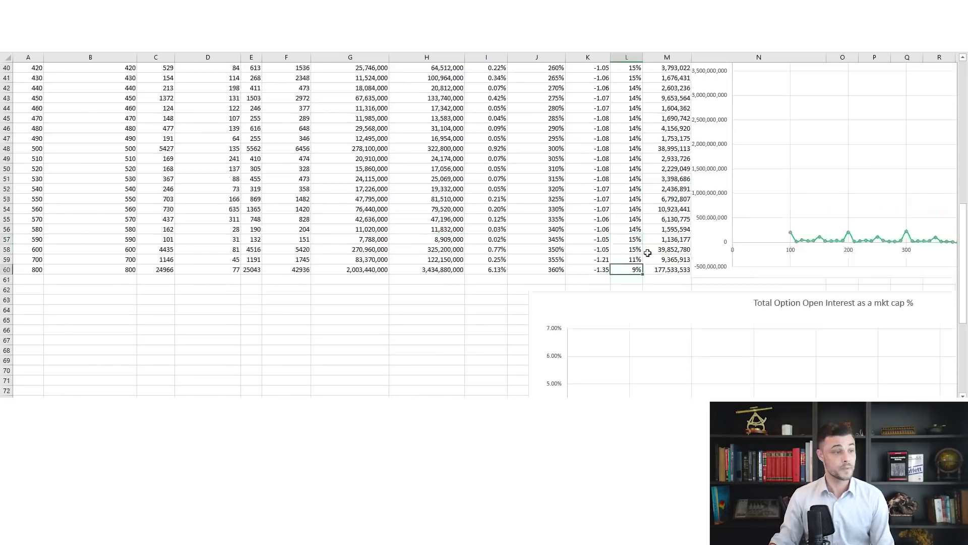
scroll(647, 252, "up", 1)
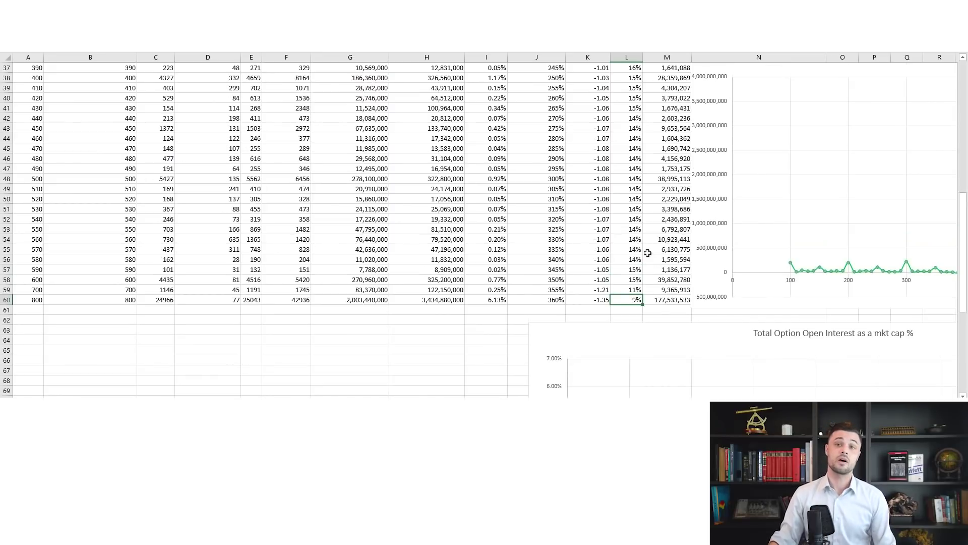
scroll(648, 253, "up", 2)
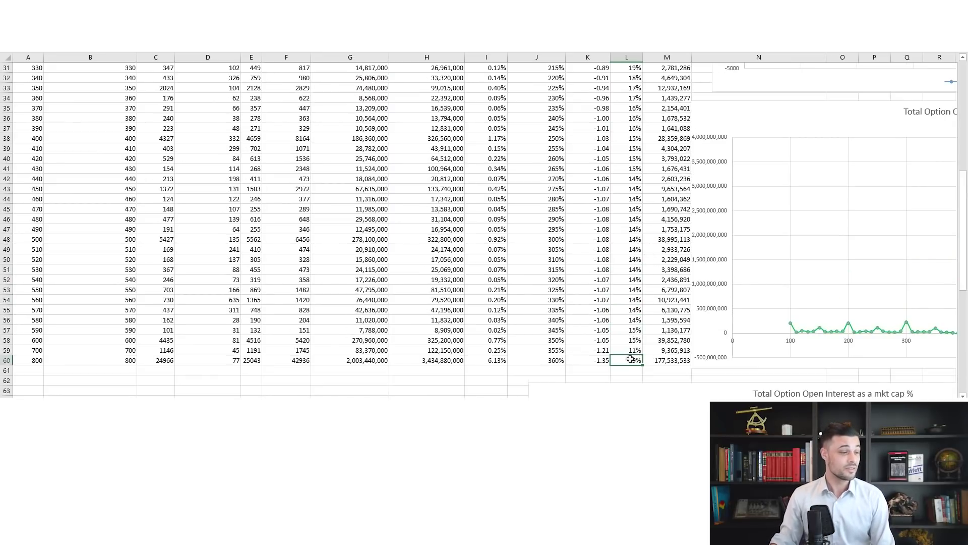
left_click(551, 362)
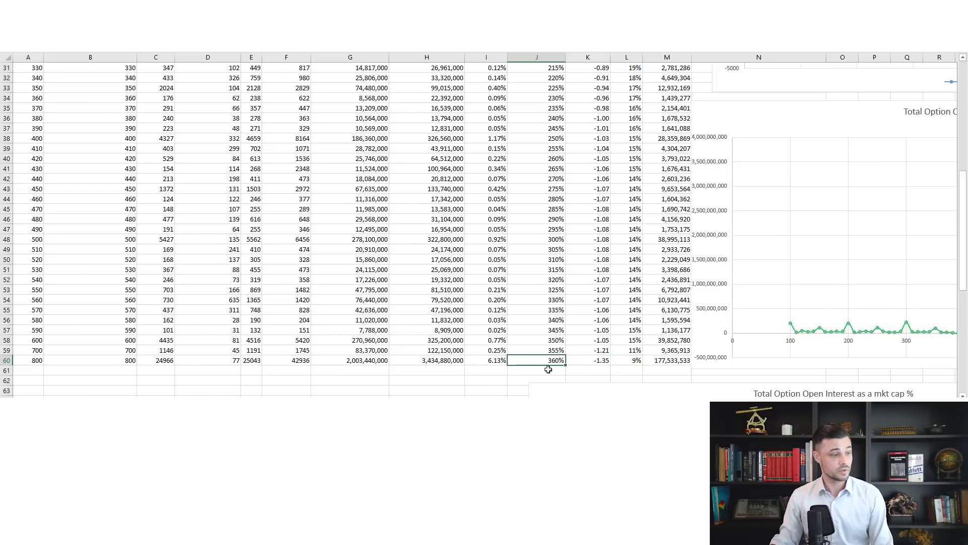
left_click(619, 362)
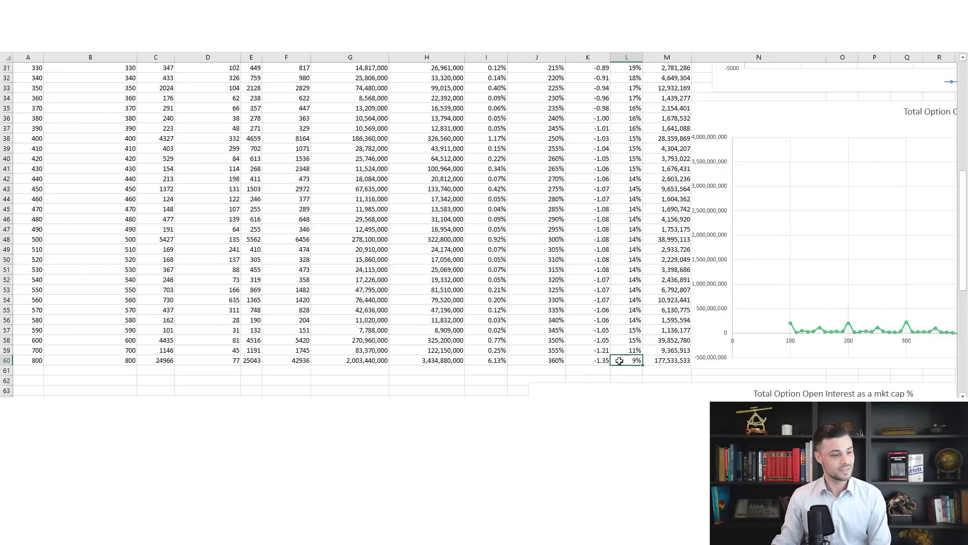
scroll(619, 361, "up", 10)
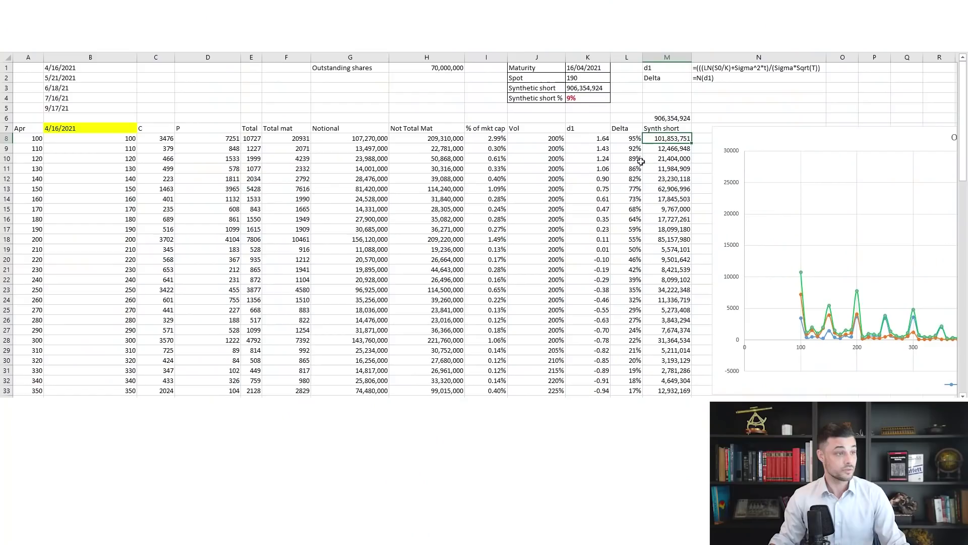
- Commit =L8*G8 in M8 and verify M6 totals =SUM(M8:M60) to 906,354,924
key("F2")
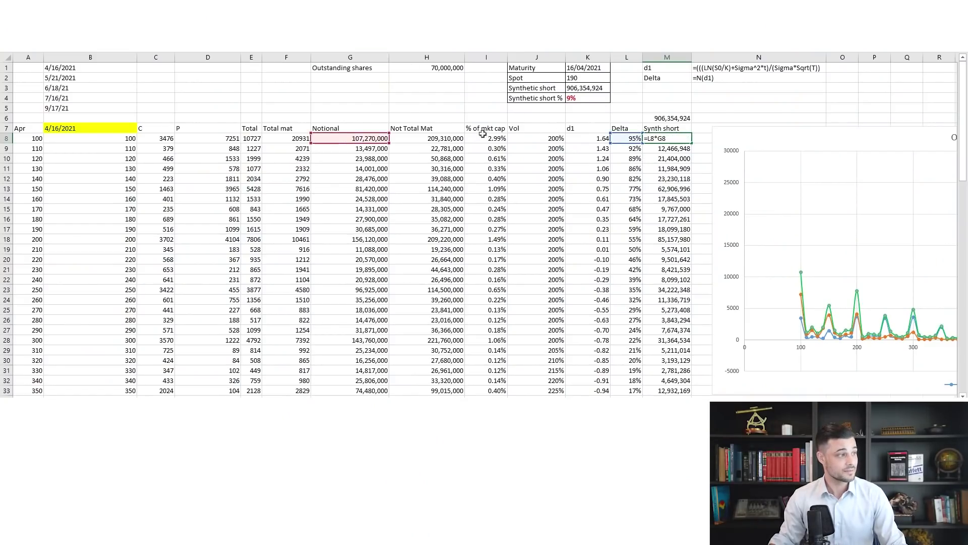
key("Return")
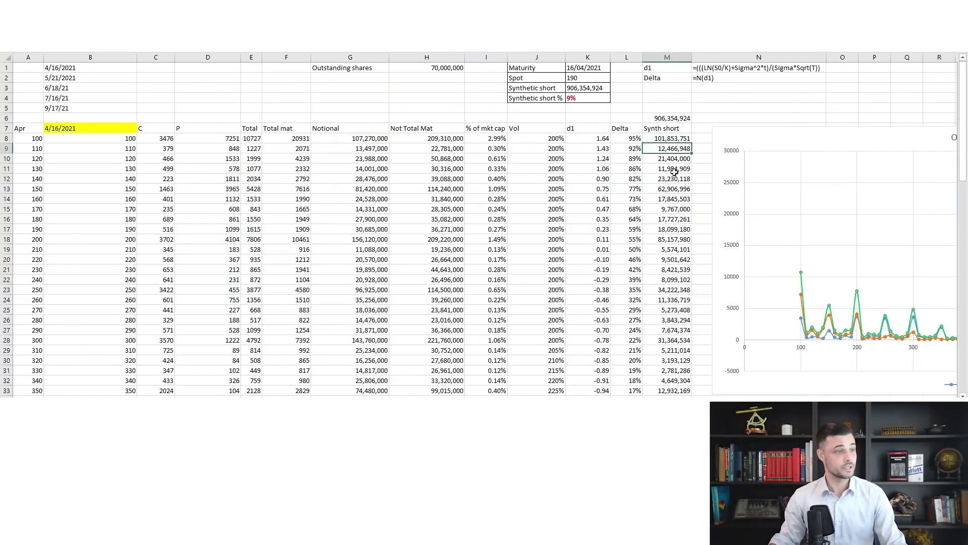
left_click(666, 140)
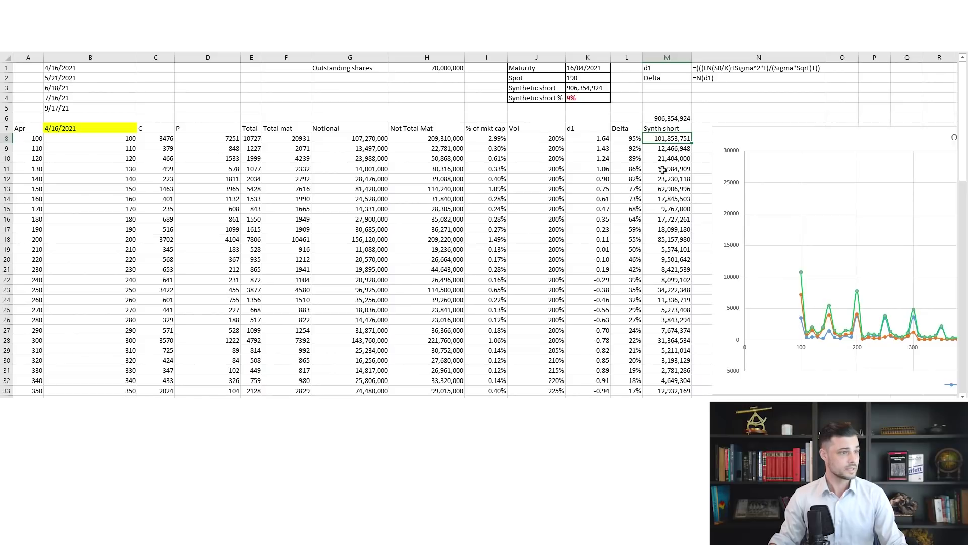
left_click(665, 118)
key("F2")
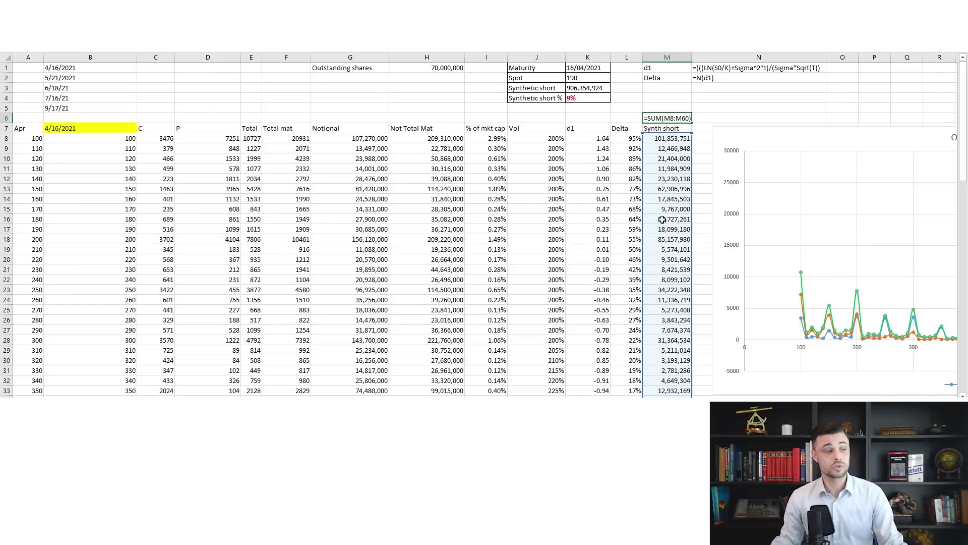
key("Escape")
left_click(573, 97)
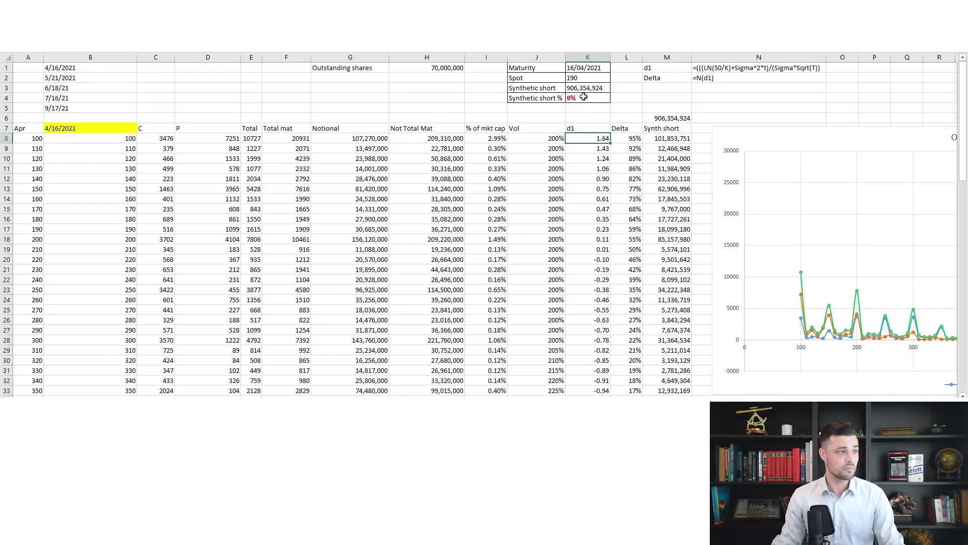
left_click_drag(587, 78, 586, 68)
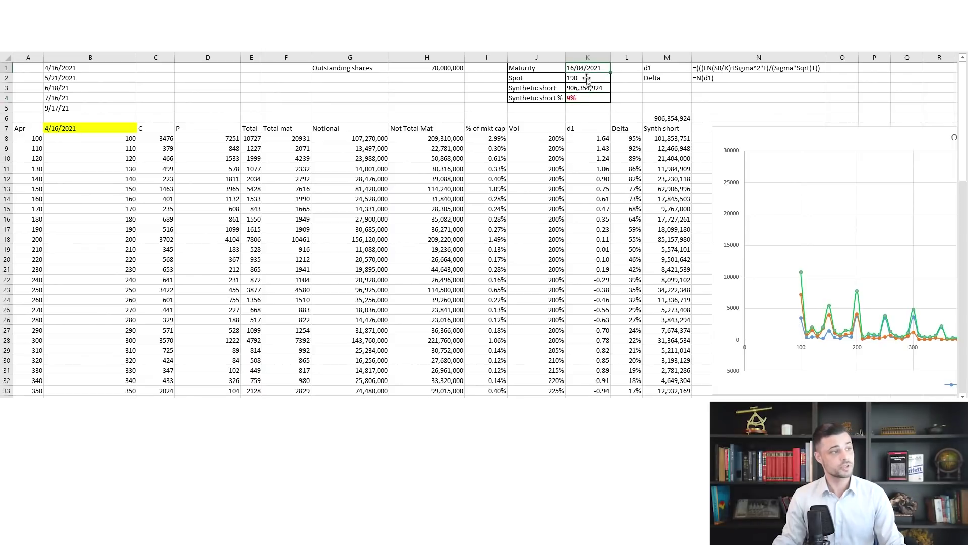
left_click(585, 98)
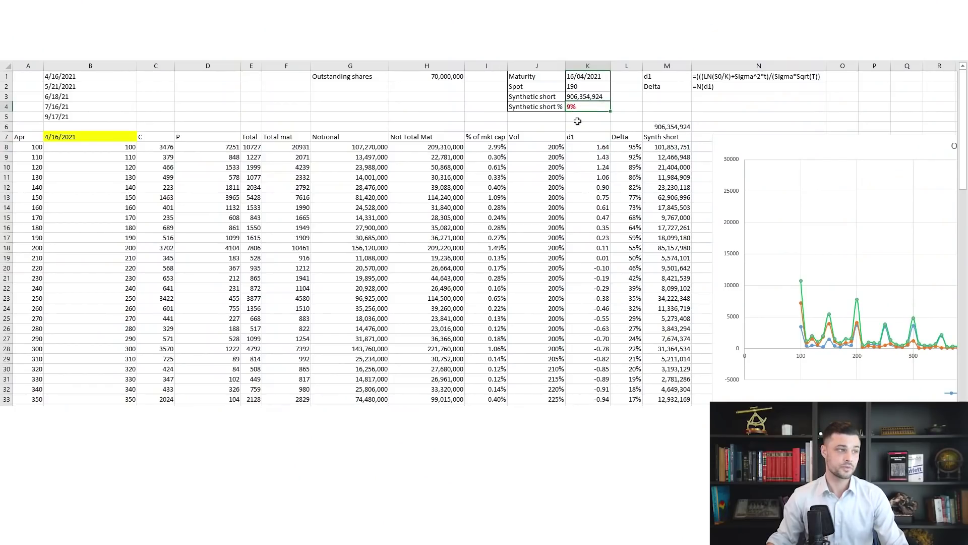
left_click(580, 86)
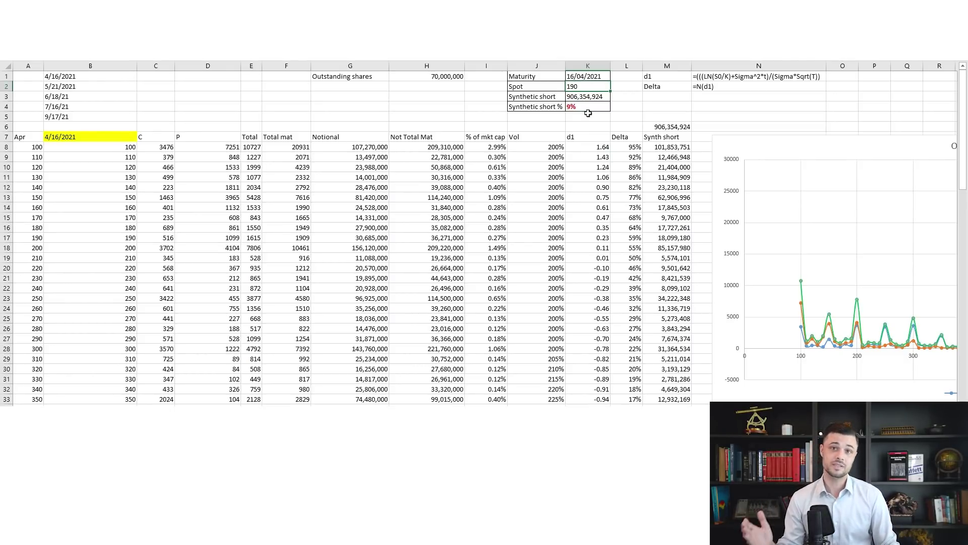
scroll(626, 237, "down", 20)
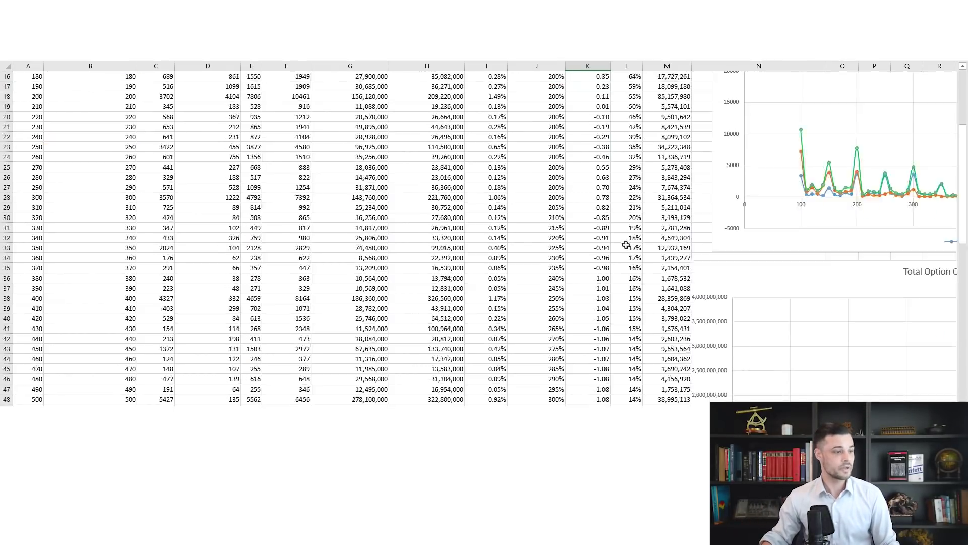
scroll(612, 241, "up", 4)
left_click(638, 188)
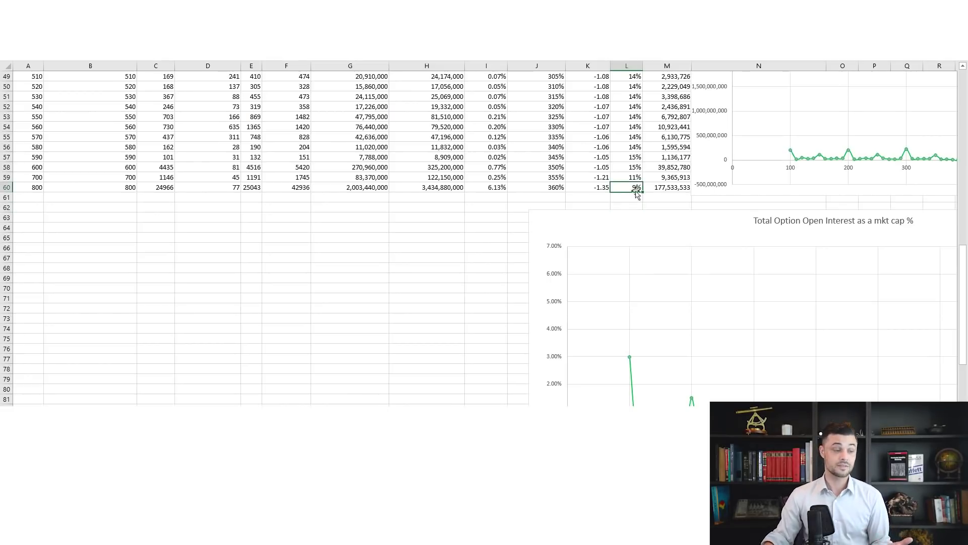
scroll(623, 187, "up", 6)
scroll(621, 186, "up", 10)
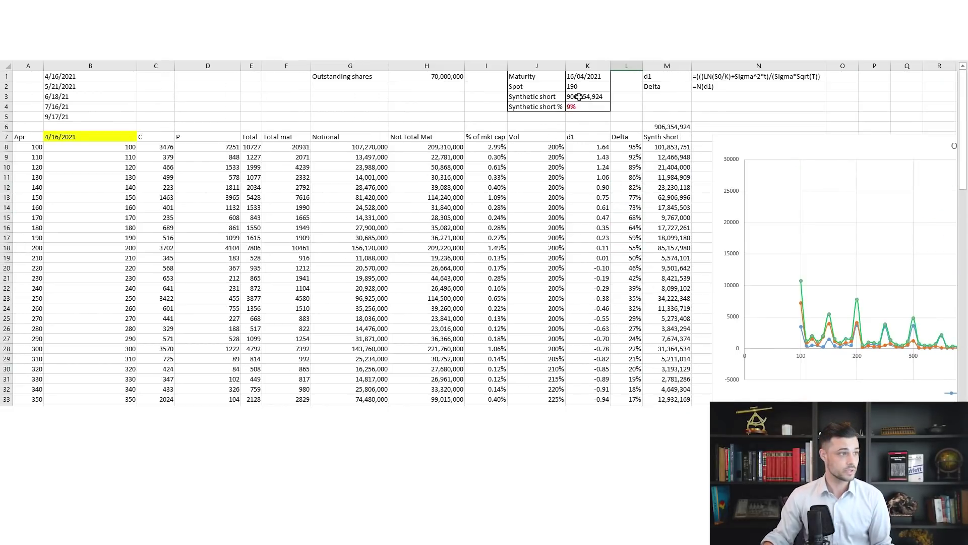
left_click(579, 86)
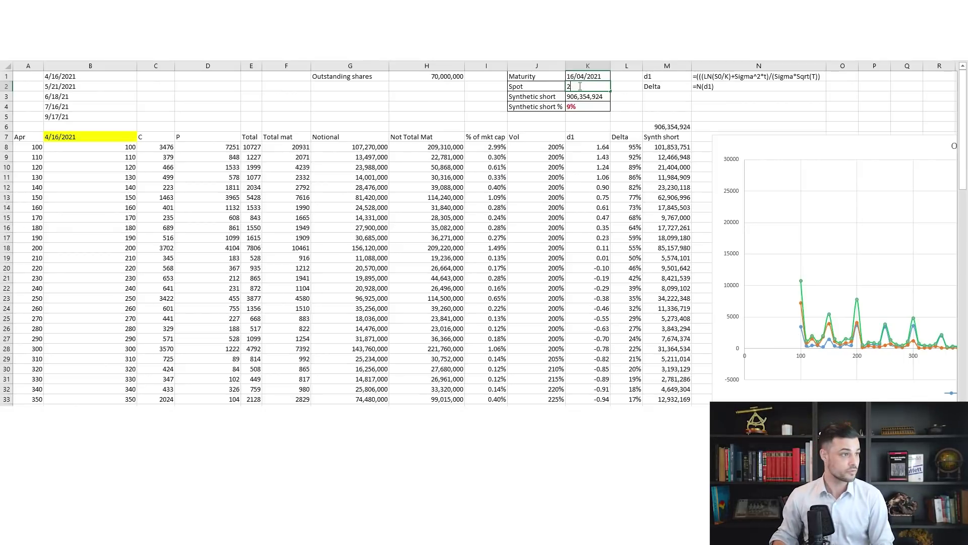
- Enter a spot price of 250 and review the 800-strike delta and synthetic short totals
key("Return")
scroll(630, 188, "down", 16)
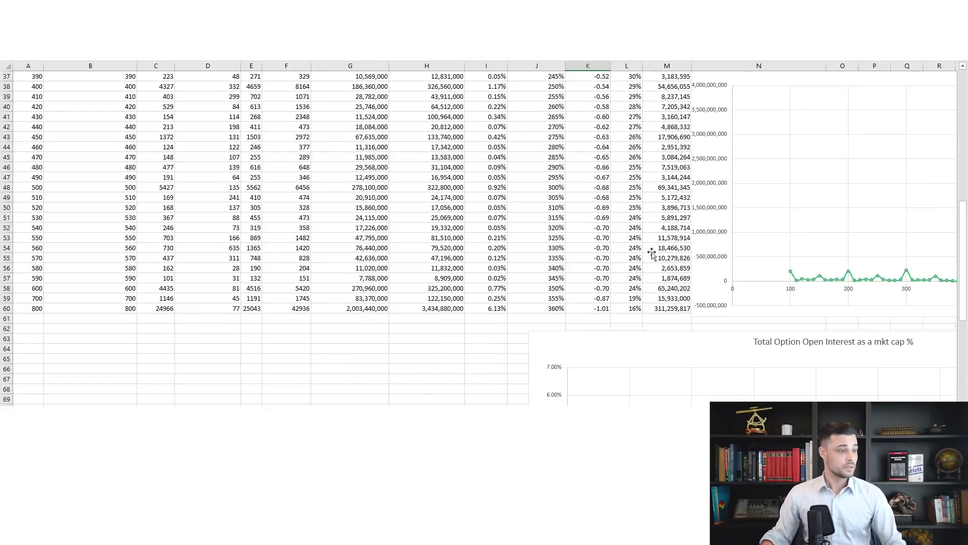
left_click(630, 188)
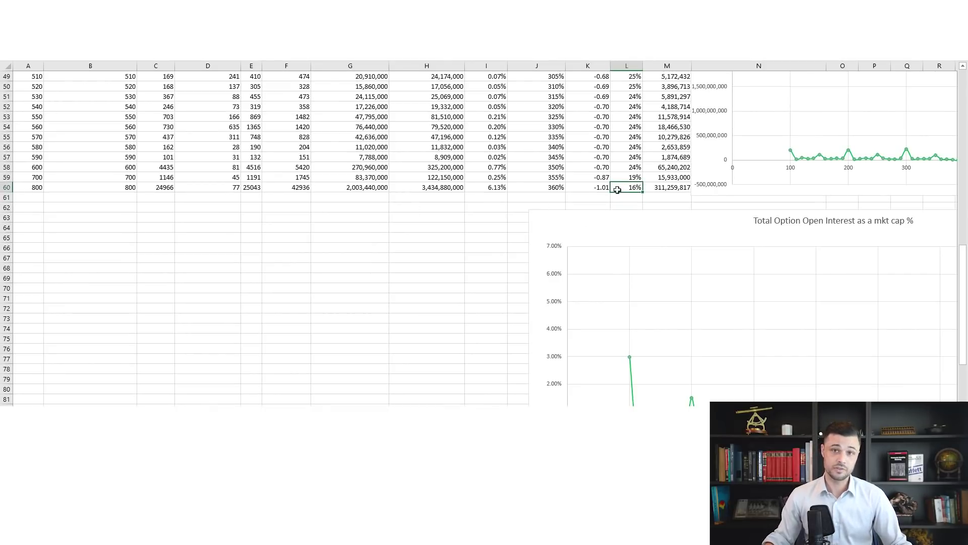
scroll(617, 189, "up", 16)
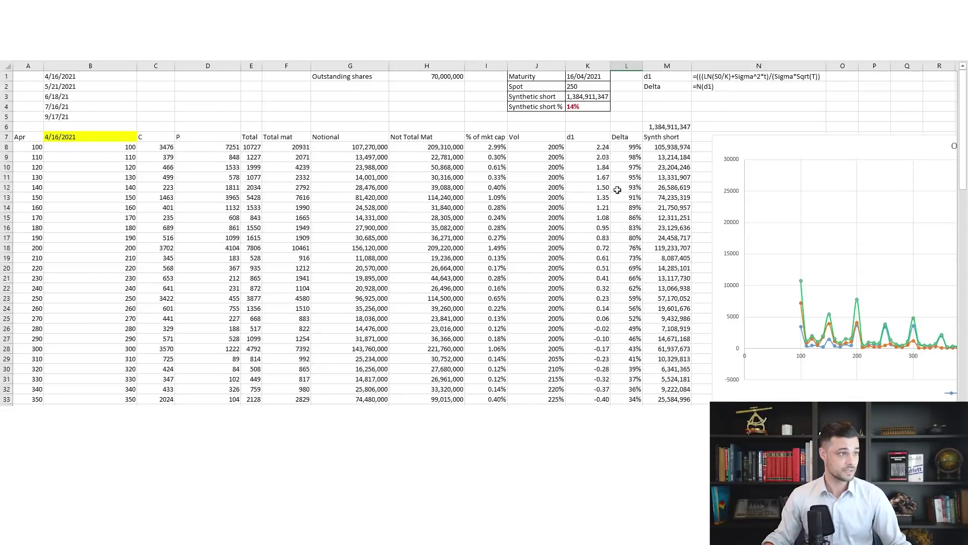
left_click(579, 107)
left_click(660, 125)
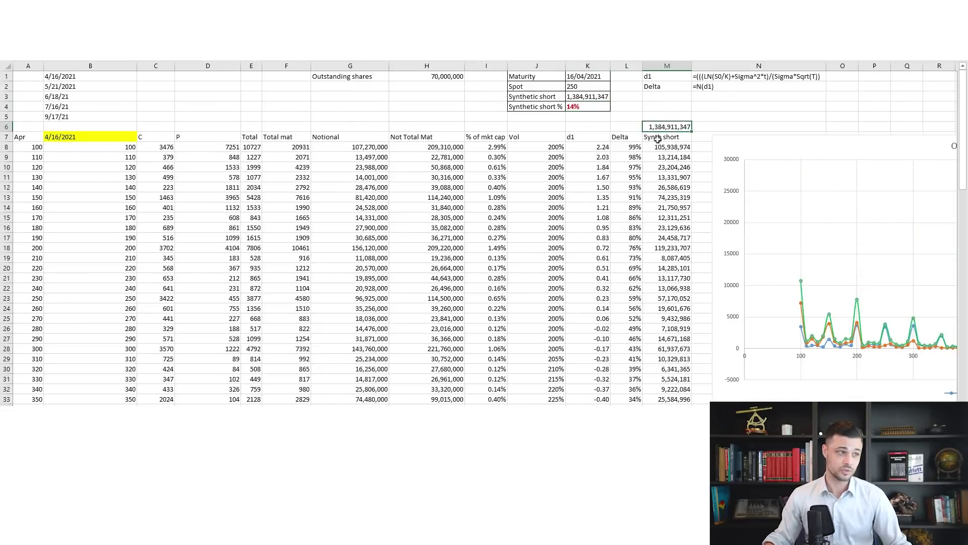
left_click(653, 195)
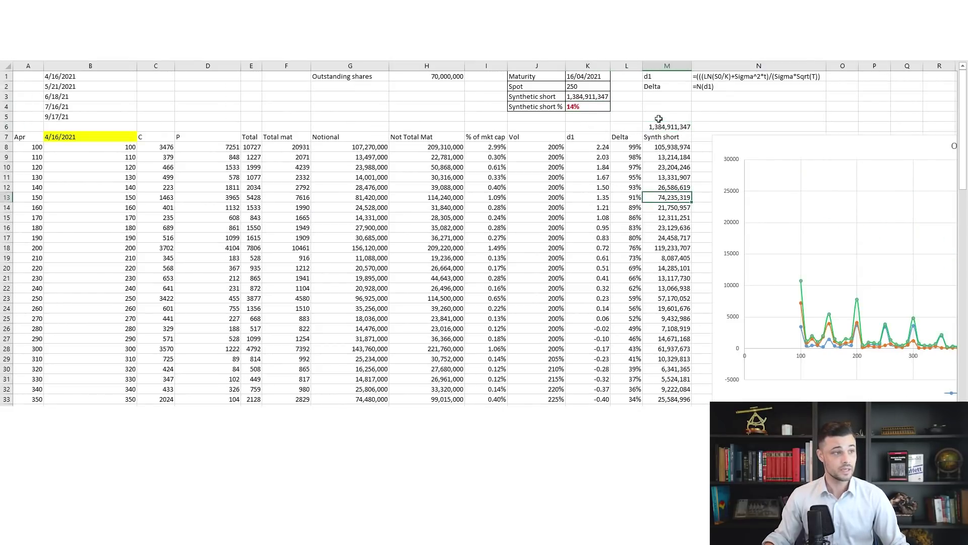
left_click(659, 125)
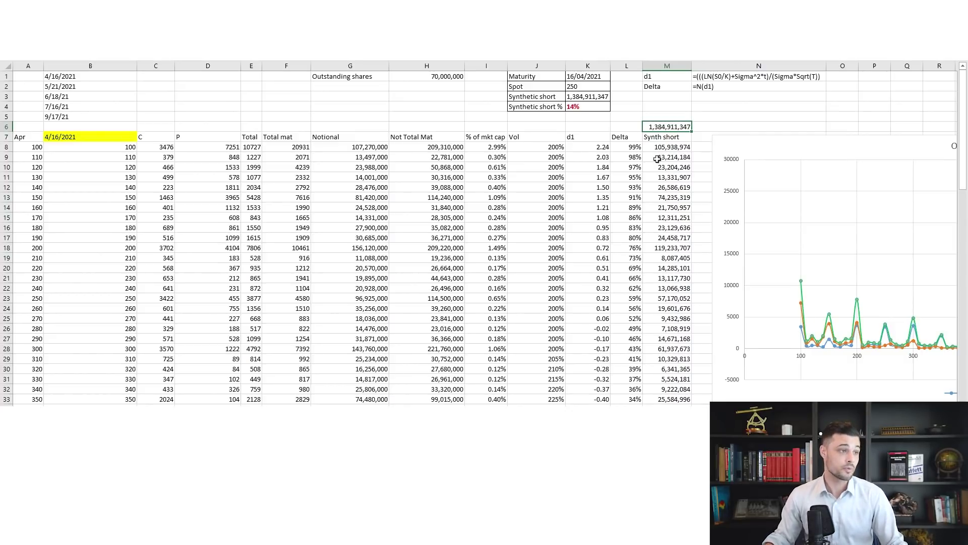
left_click(569, 107)
- Step the spot price through 300, 500 and 800, reaching a 35% synthetic short
left_click(575, 86)
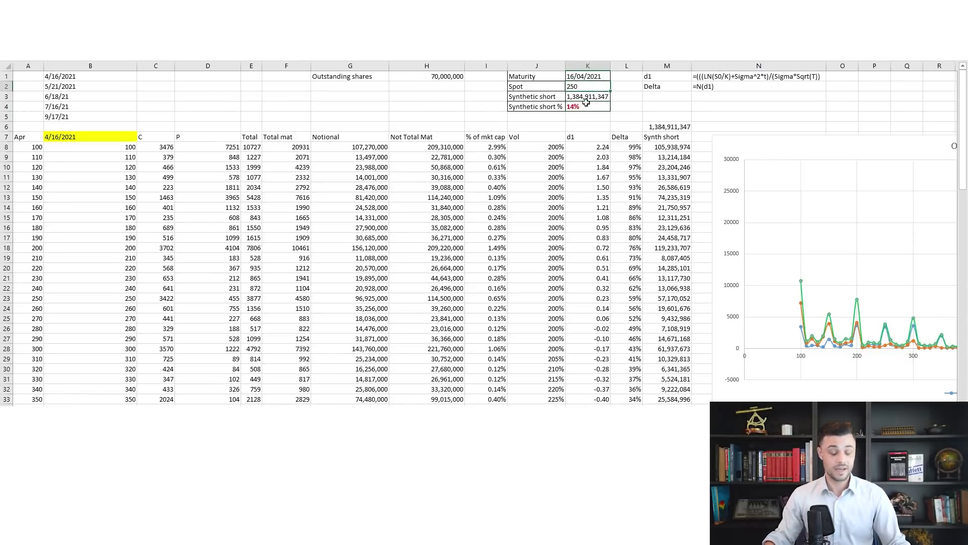
type("300")
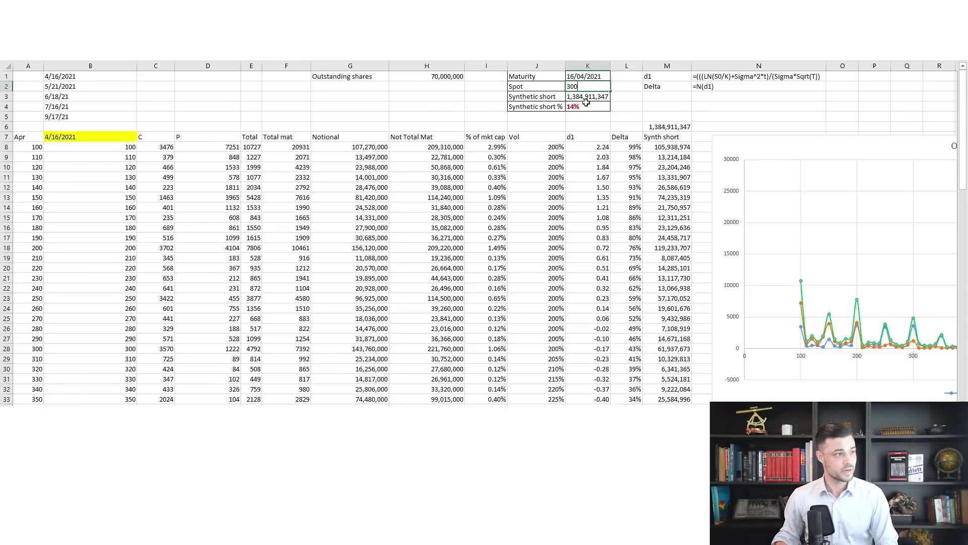
key("Return")
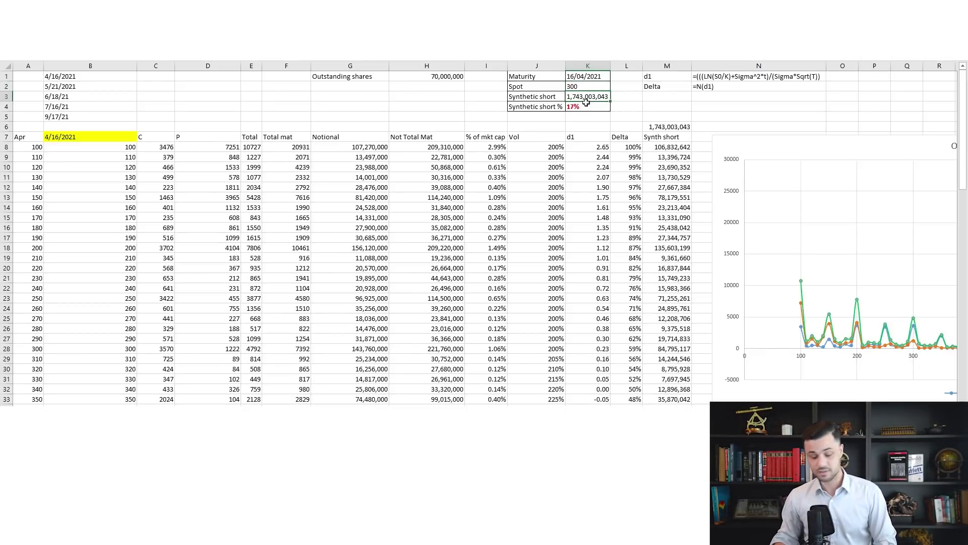
key("Up")
type("5")
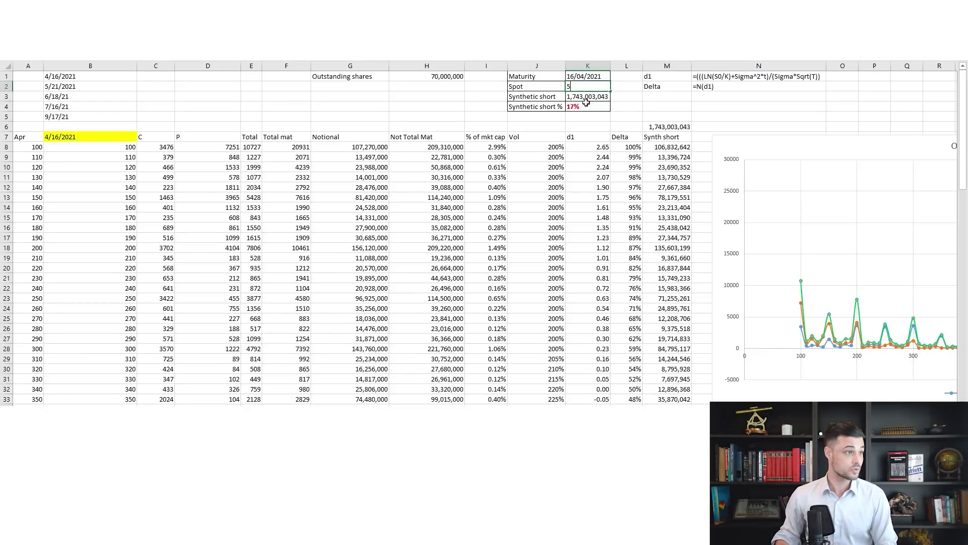
type("00")
key("Return")
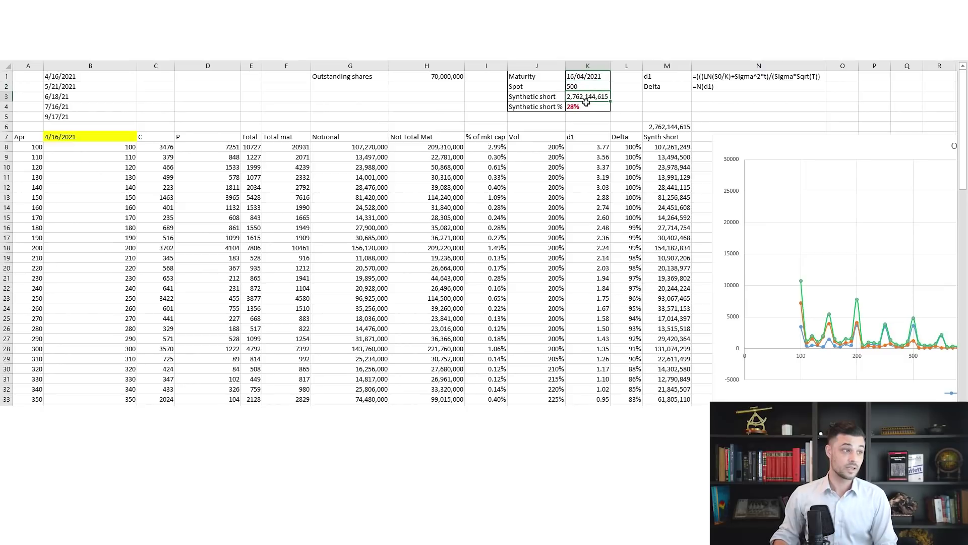
key("Up")
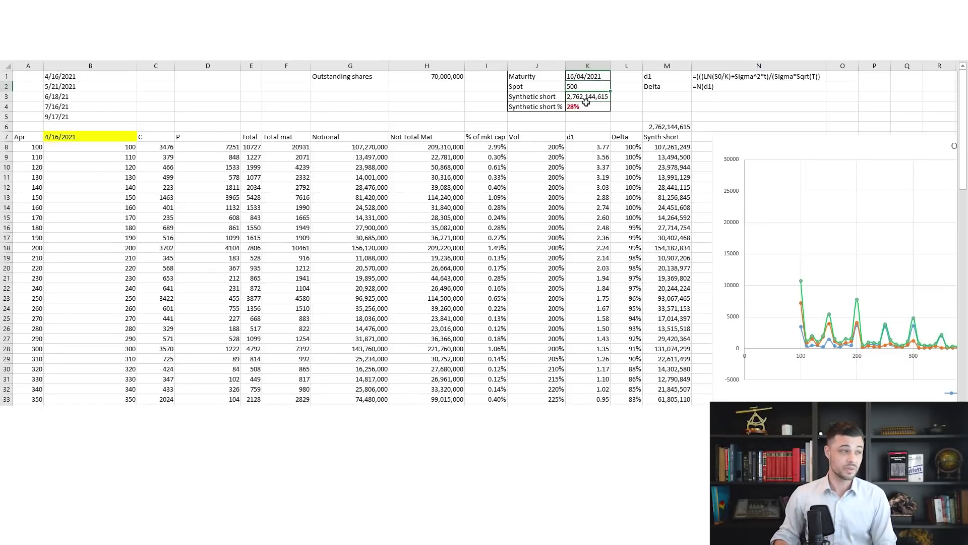
type("800")
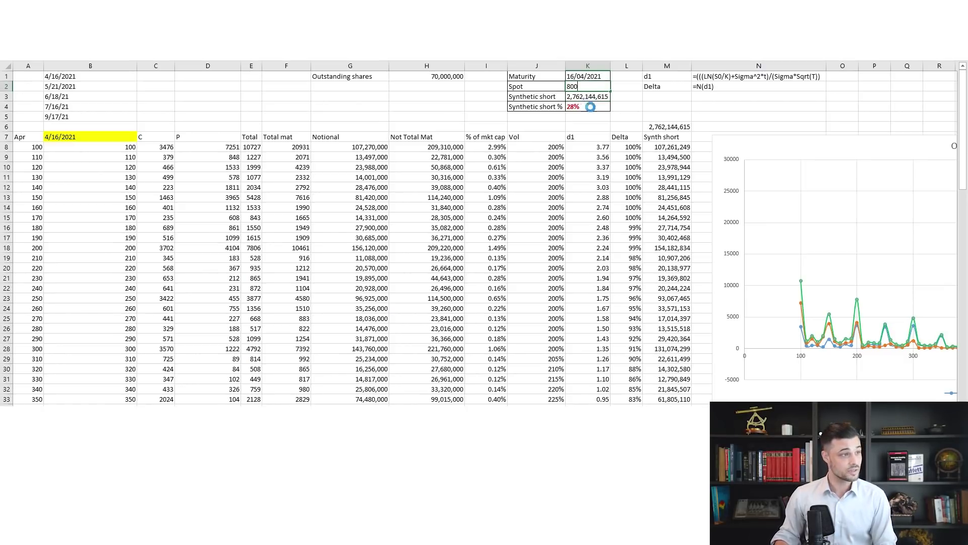
key("Return")
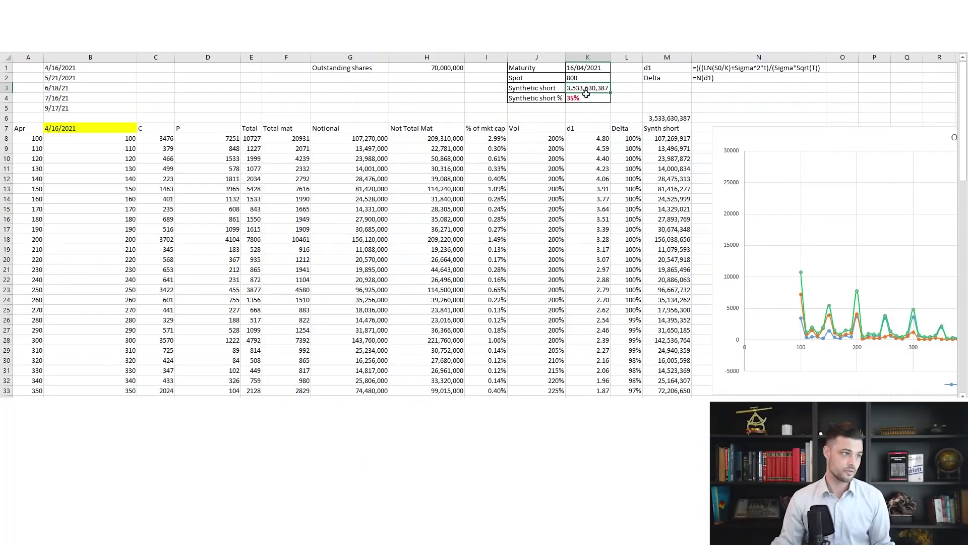
left_click(599, 96)
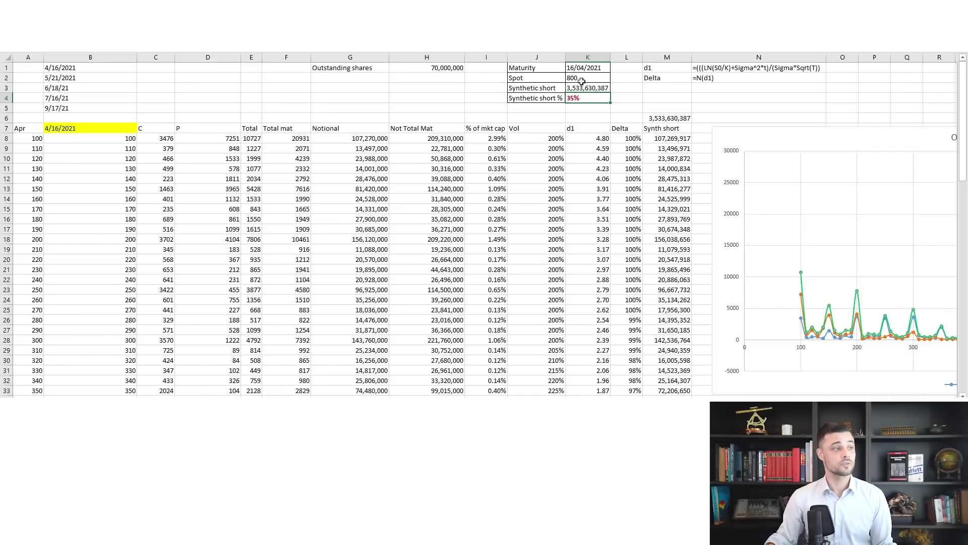
left_click(590, 119)
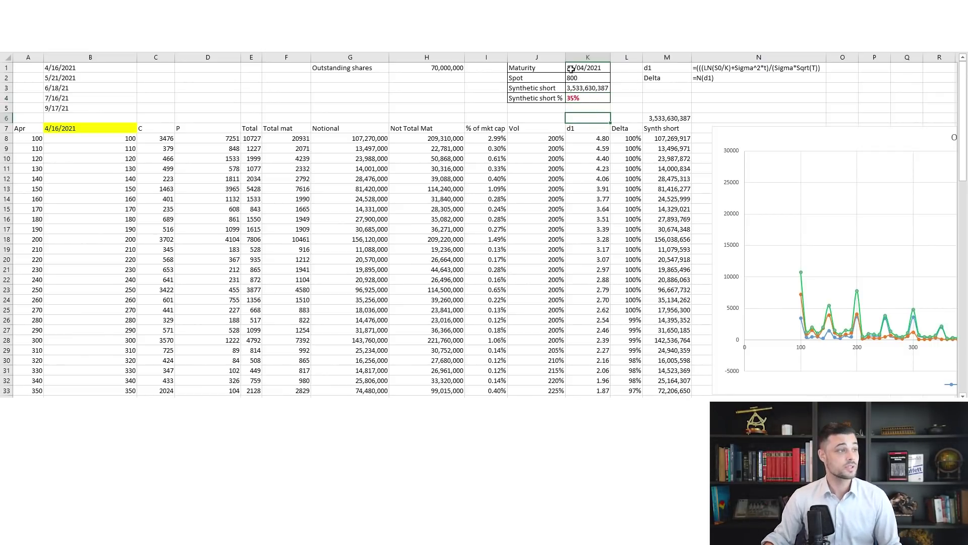
left_click(574, 99)
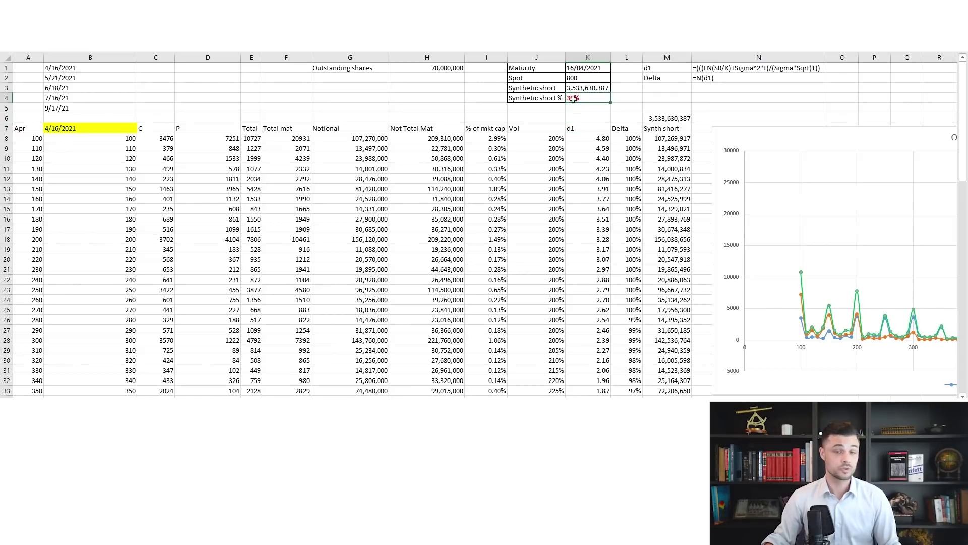
- Point expiry cell B7 to the July 16, 2021 date in B4 with =B4
left_click(99, 137)
left_click(102, 129)
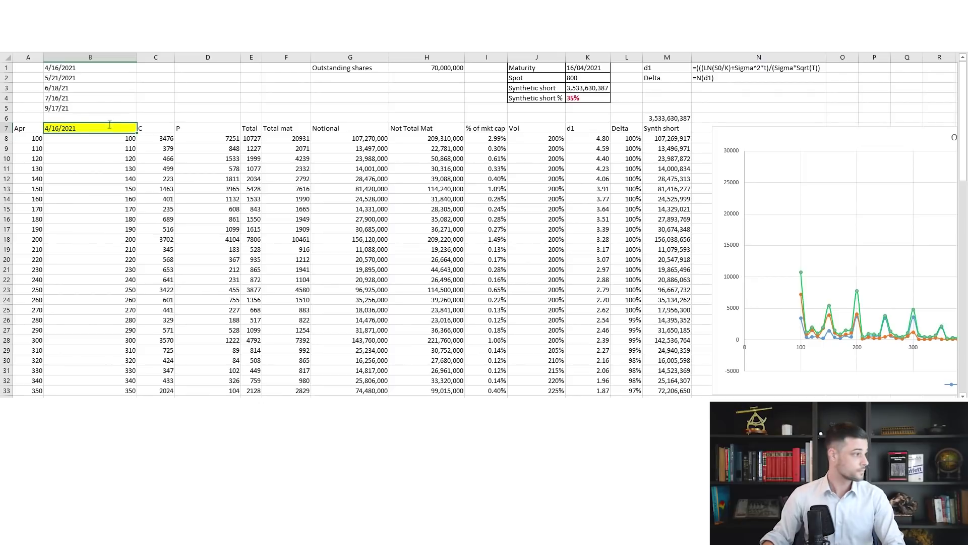
type("=")
left_click(74, 98)
key("Return")
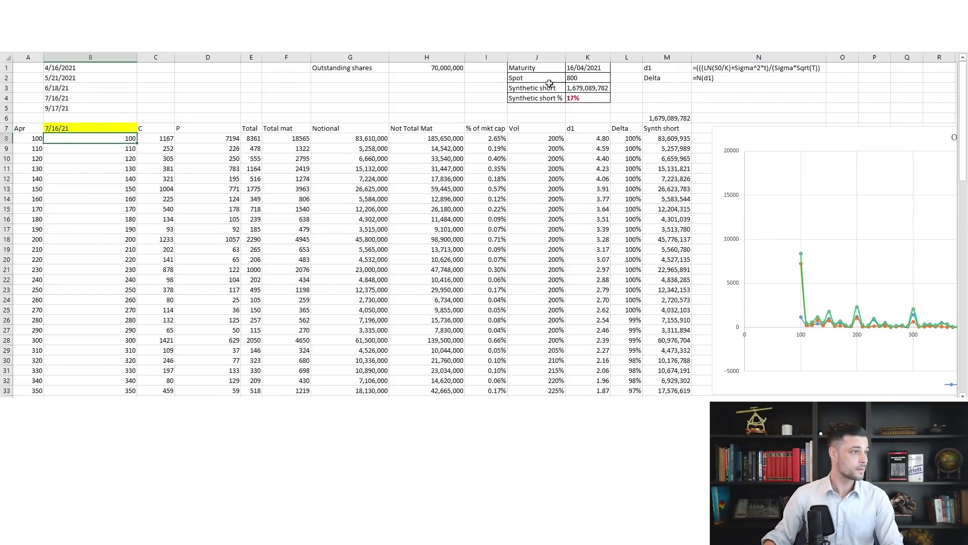
- Set maturity K1 to 16/07/2021 and spot K2 to 190, giving a 16% synthetic short
left_click(584, 70)
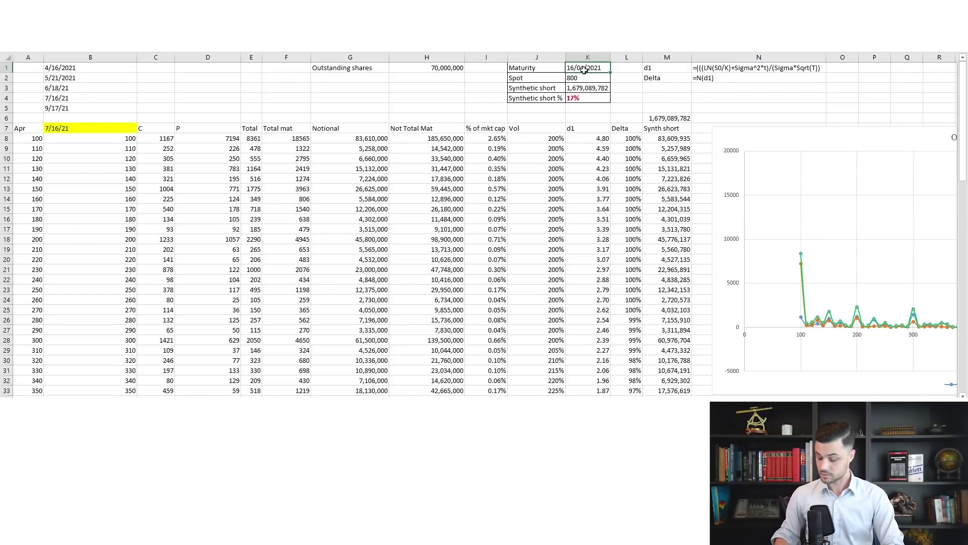
type("16/07/2021")
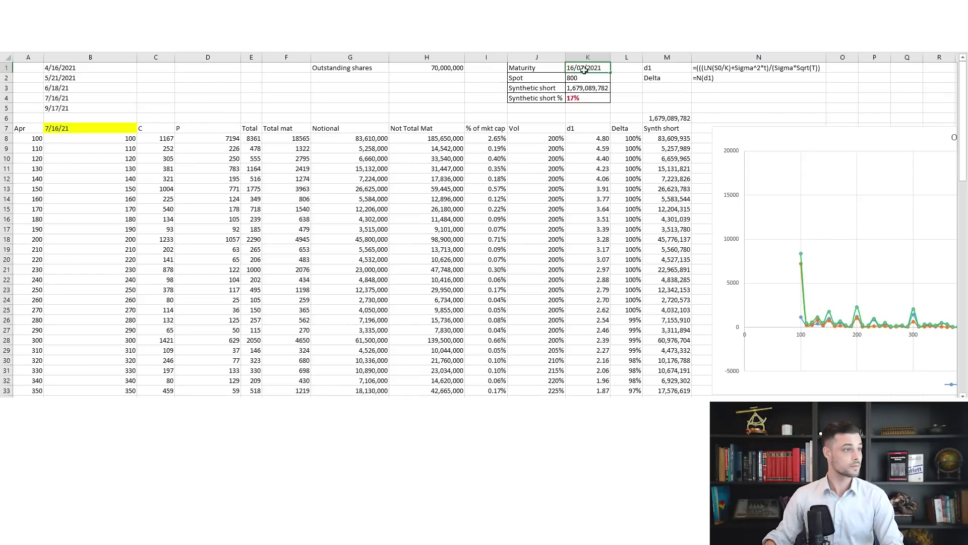
key("Return")
type("190")
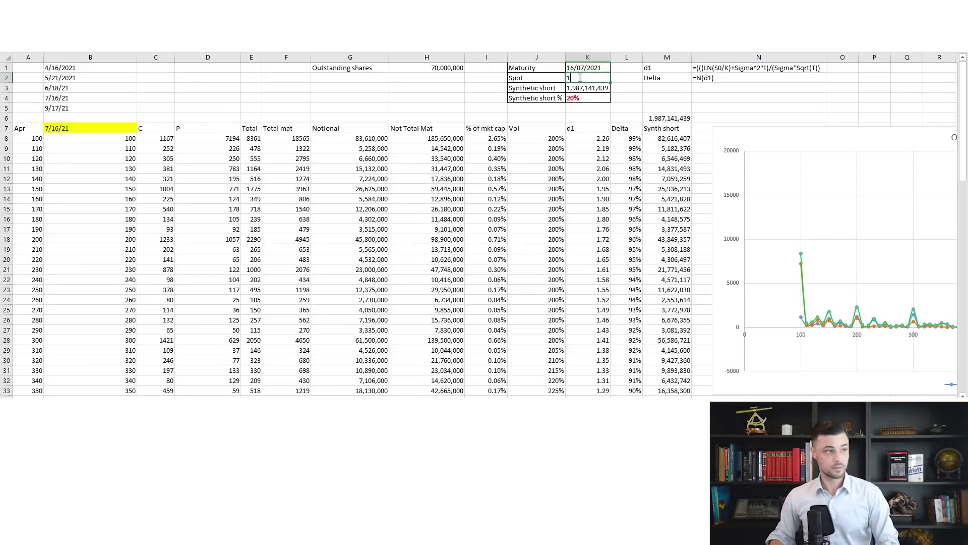
key("Return")
left_click(576, 97)
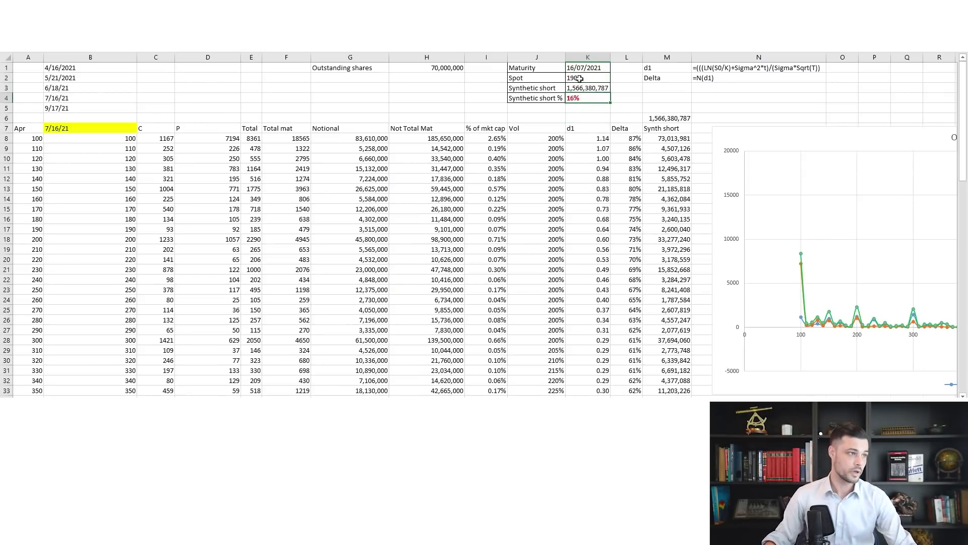
left_click(580, 80)
left_click(579, 100)
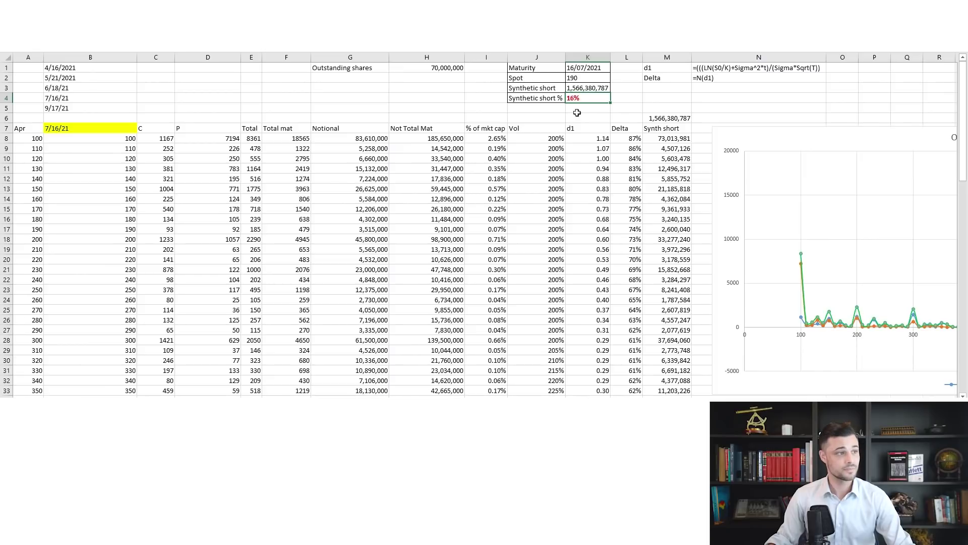
left_click_drag(626, 138, 613, 222)
scroll(611, 216, "down", 6)
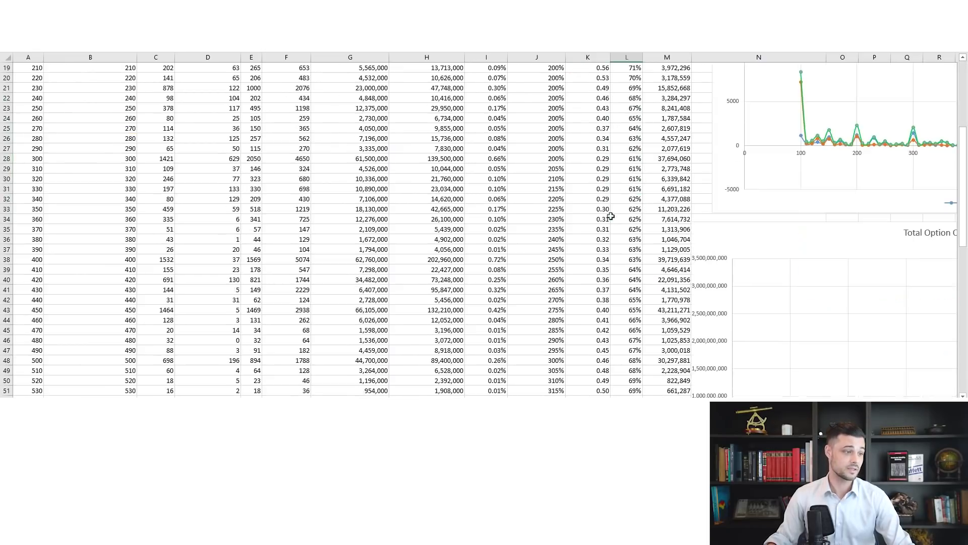
scroll(611, 216, "down", 10)
scroll(625, 181, "up", 16)
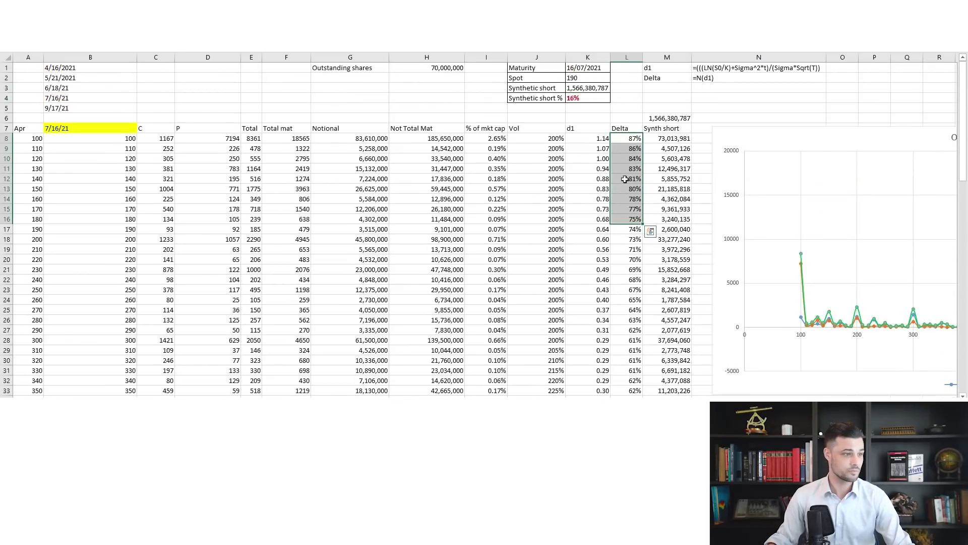
left_click(658, 115)
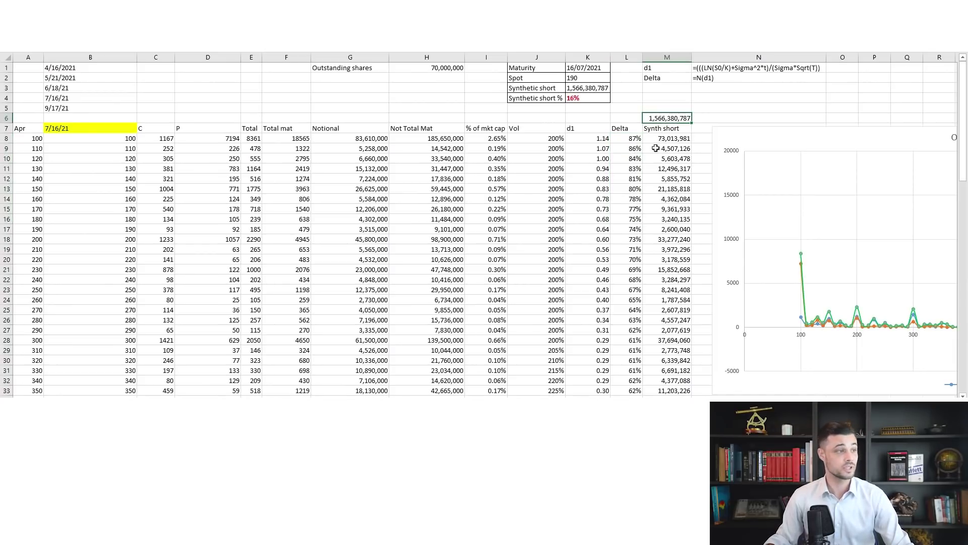
left_click(583, 98)
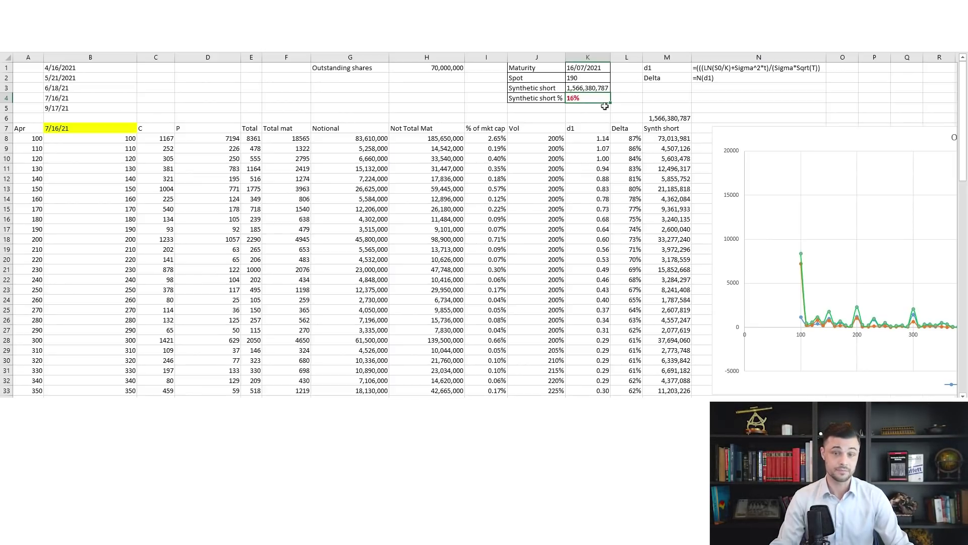
left_click(588, 77)
left_click(583, 96)
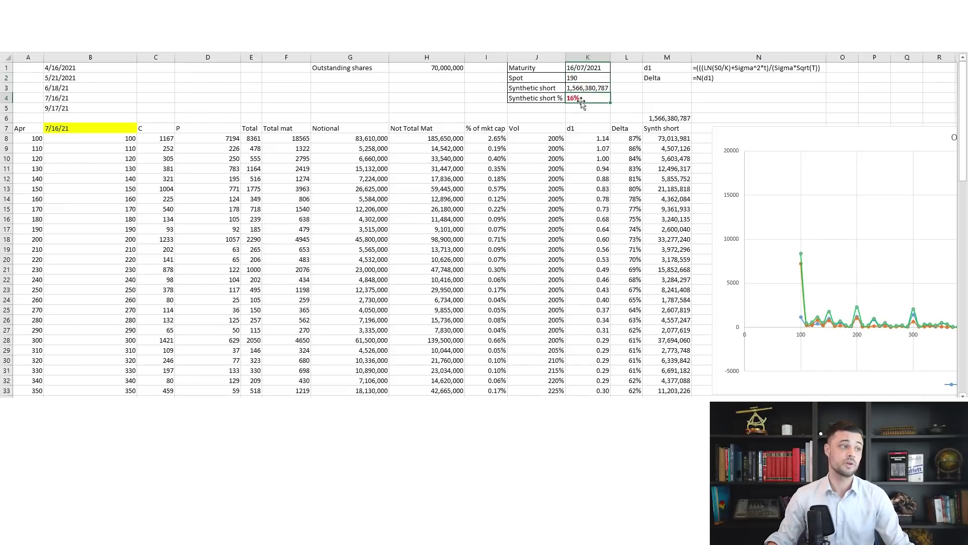
left_click(581, 111)
key("Up")
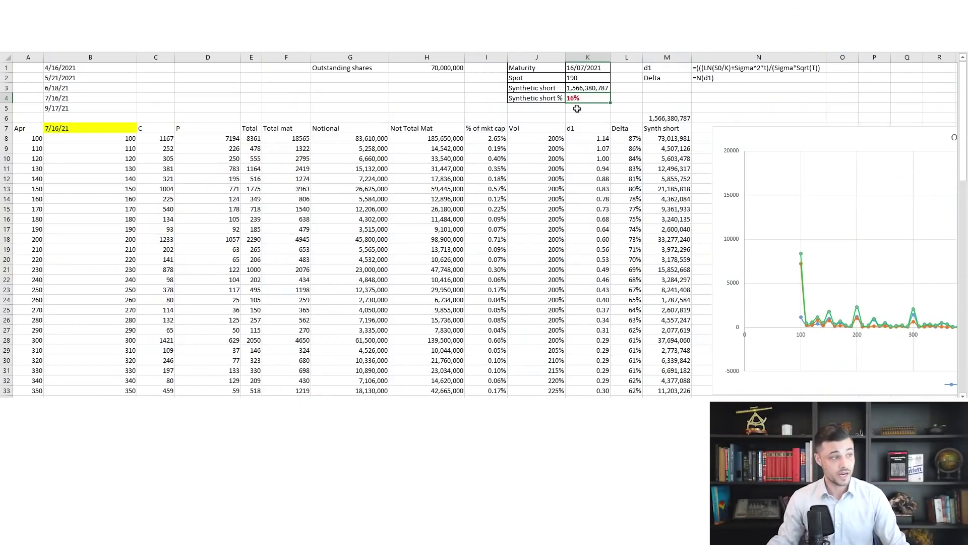
left_click(574, 80)
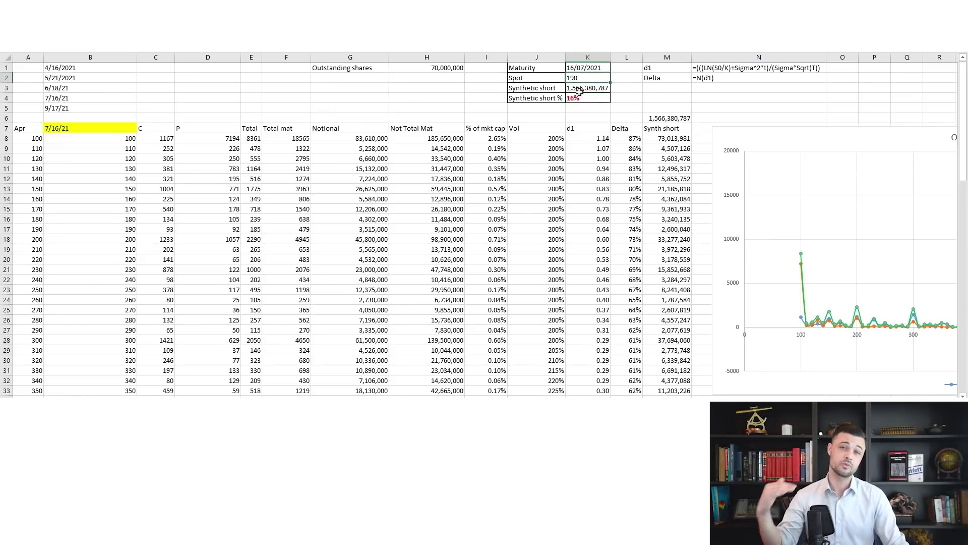
- Try a spot price of 800, then 200, checking the synthetic short percentage
type("800")
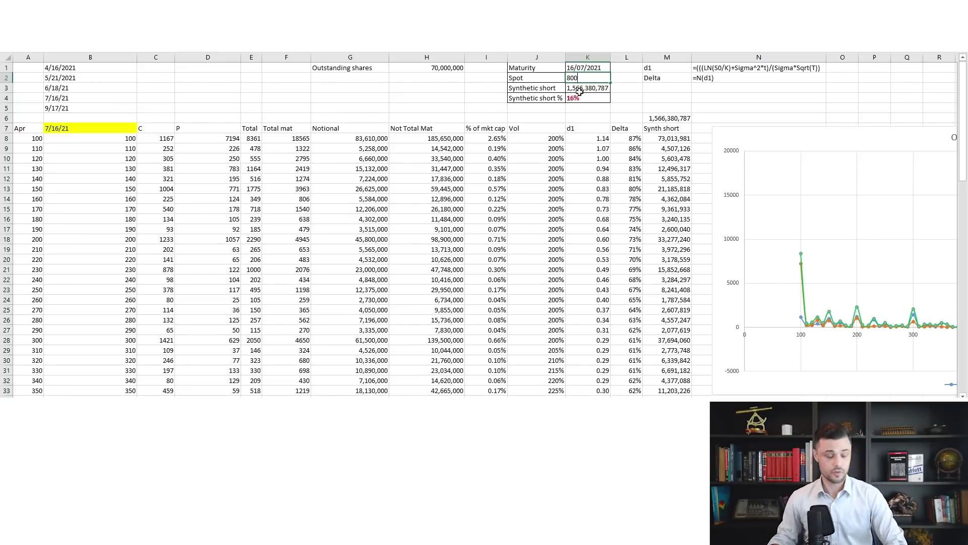
key("Return")
left_click(580, 95)
left_click(578, 108)
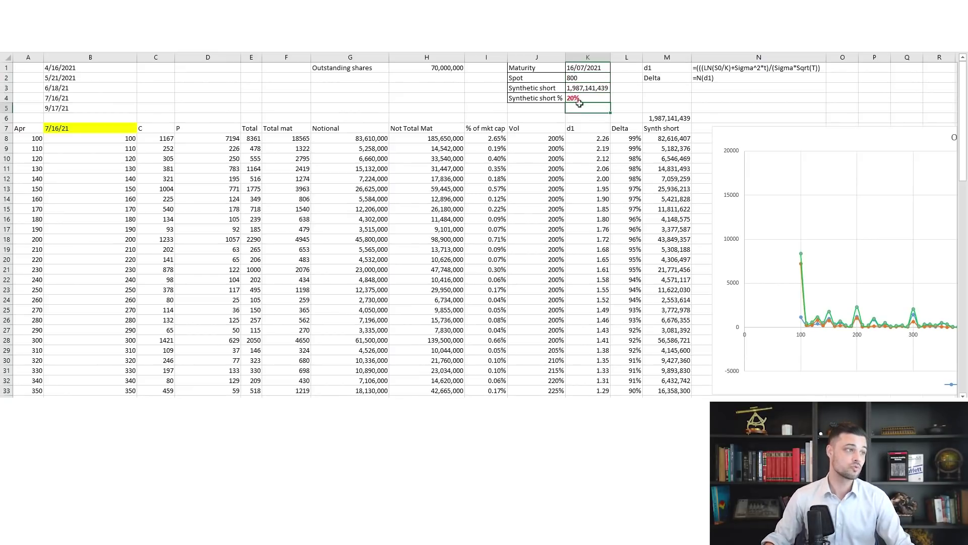
left_click(578, 99)
left_click(574, 76)
type("200")
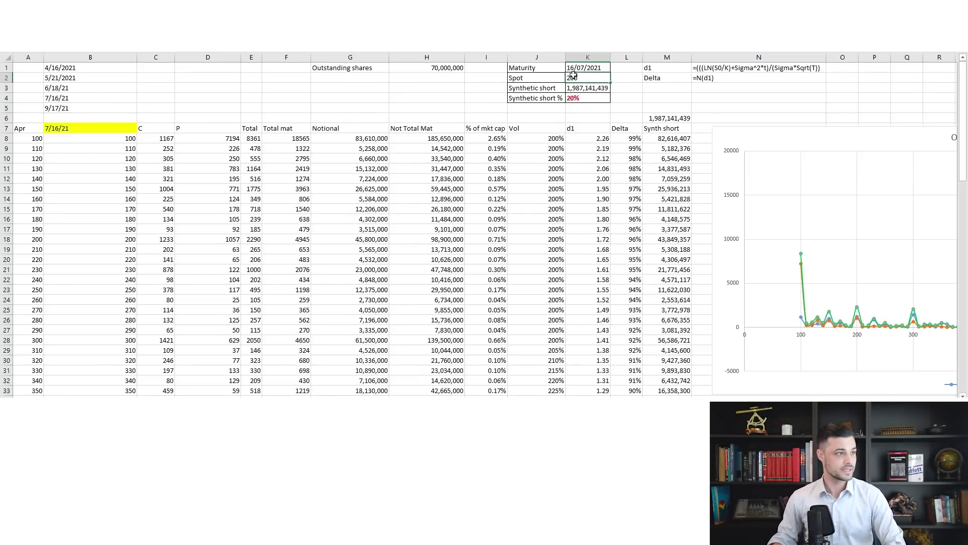
key("Return")
- Repeat the comparison with spot 800 again, then settle back on 200
left_click(574, 75)
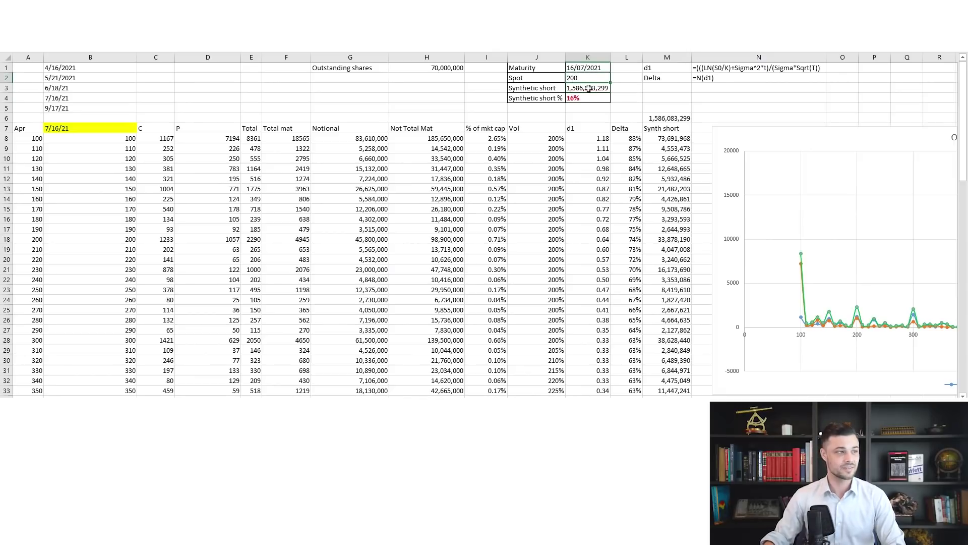
left_click(584, 97)
left_click(577, 78)
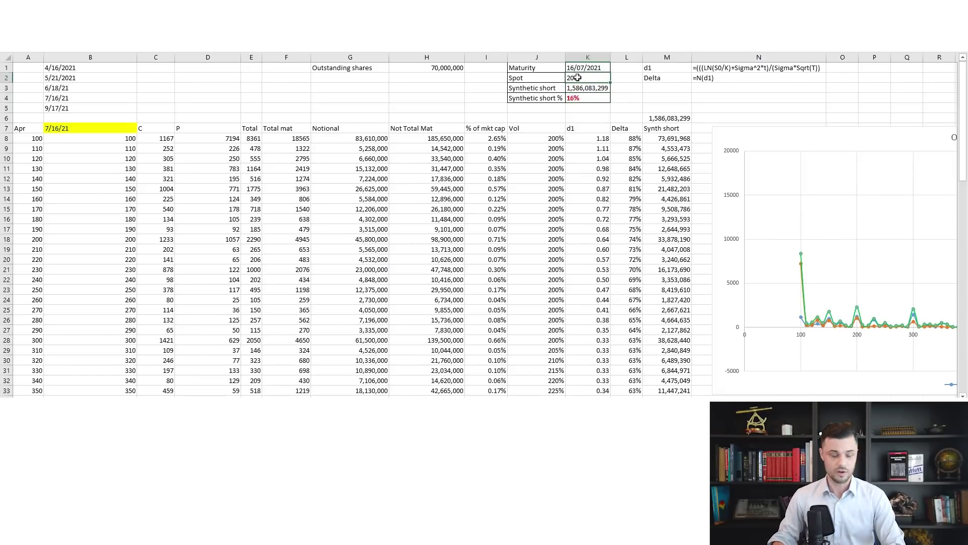
type("8")
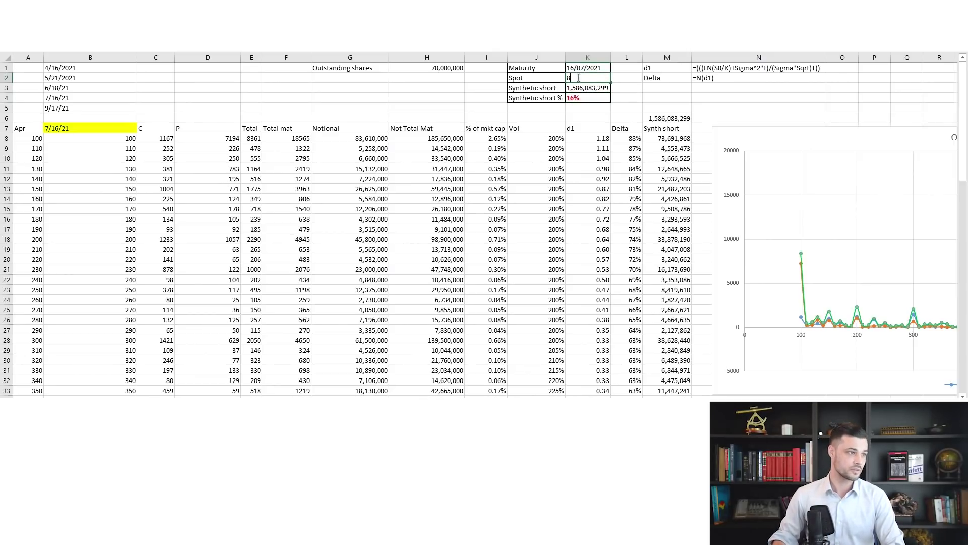
type("00")
key("Return")
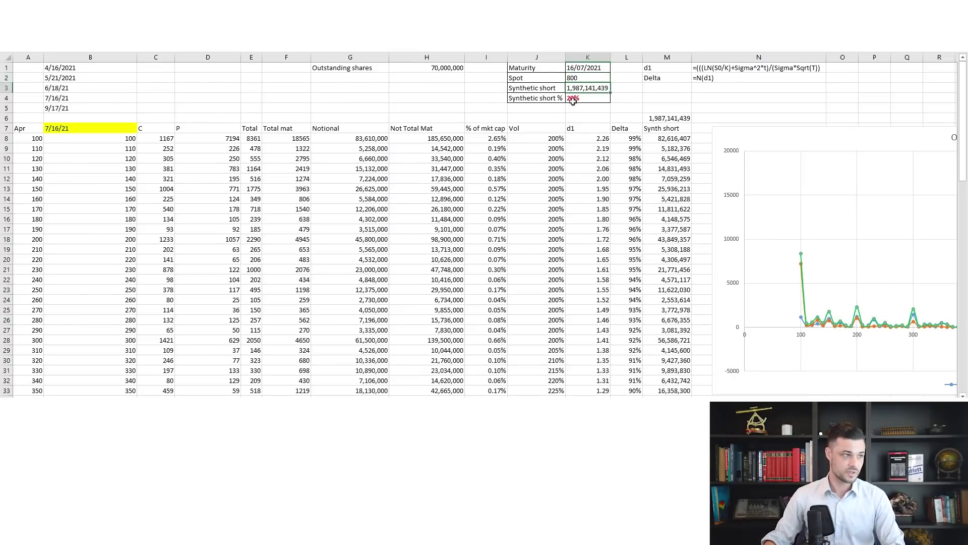
left_click(573, 100)
left_click(584, 77)
type("200")
key("Return")
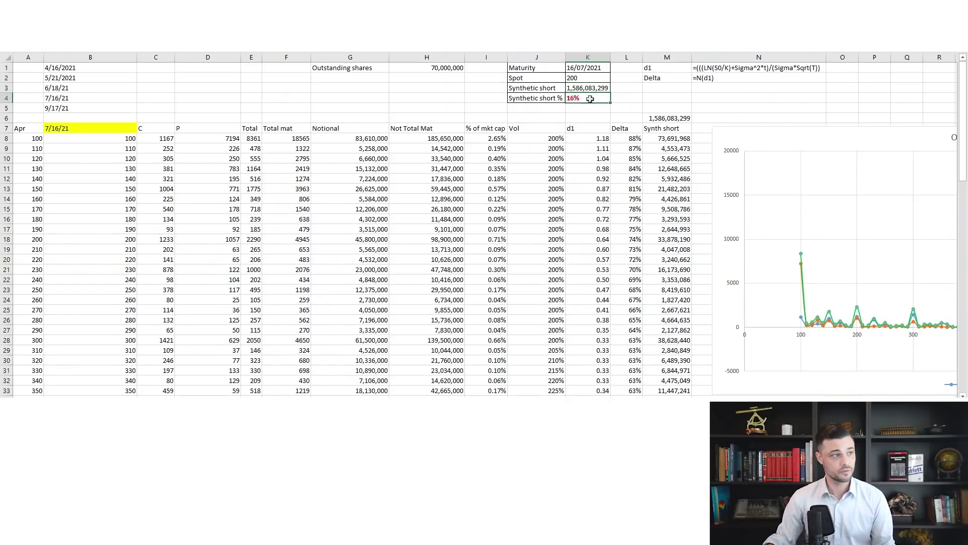
left_click(581, 104)
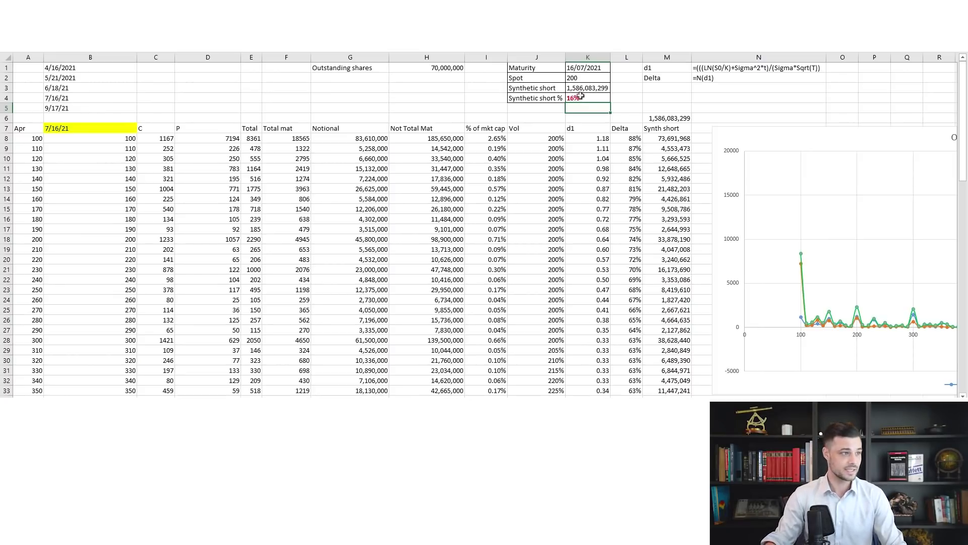
- Enter 700 in Spot cell K2 and read the 20% synthetic short in K4
left_click(578, 79)
type("7000")
key("Return")
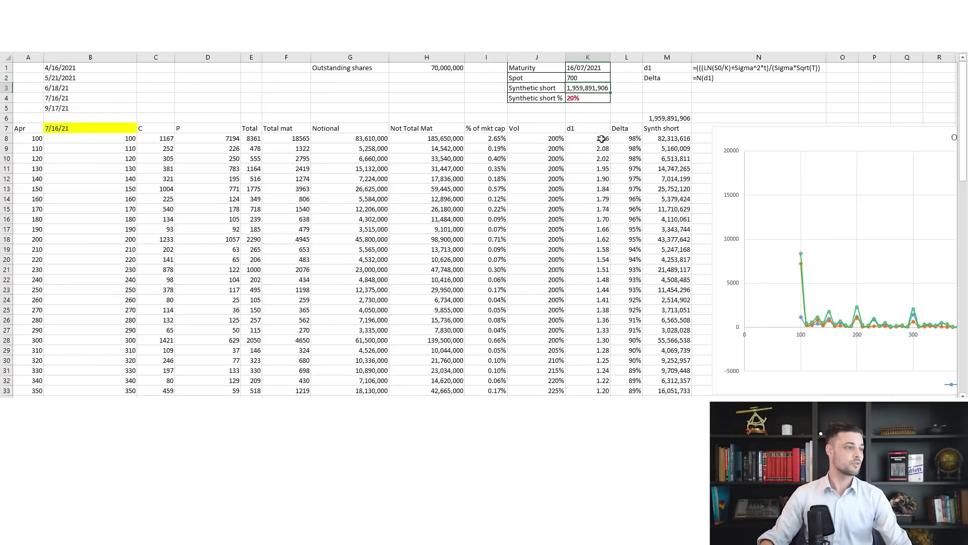
left_click(579, 98)
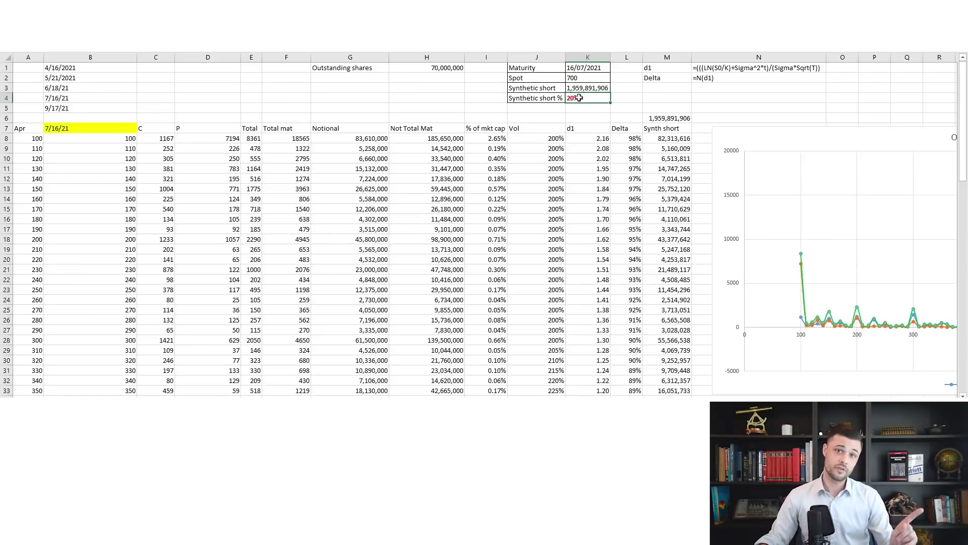